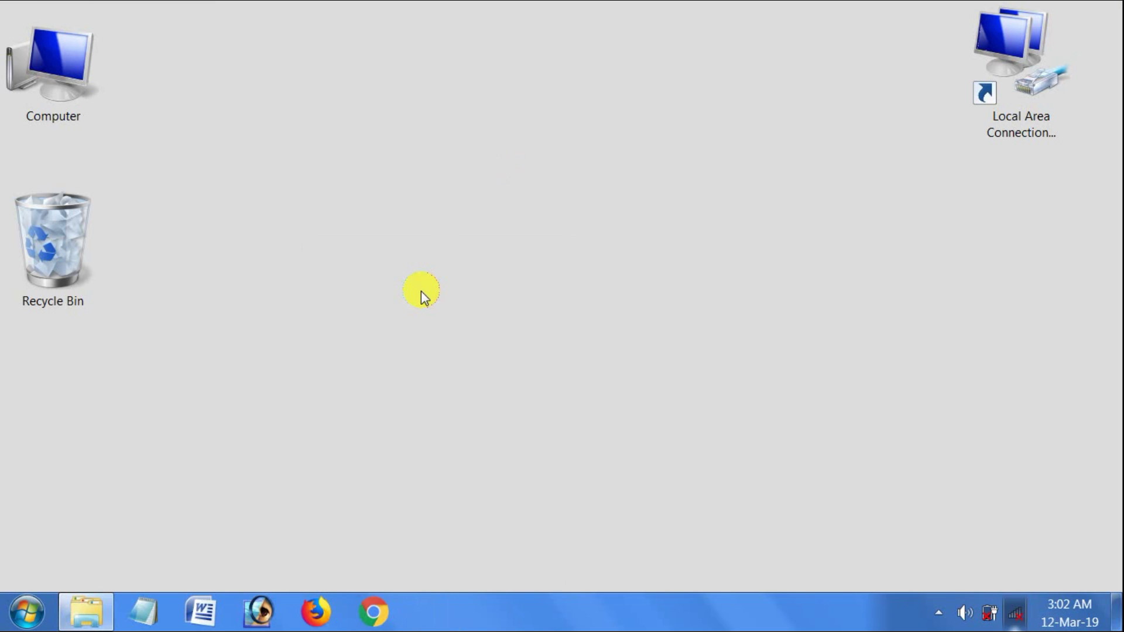
# Start Microsoft Excel by running 'excel' from the Run dialog
pyautogui.click(20, 627)
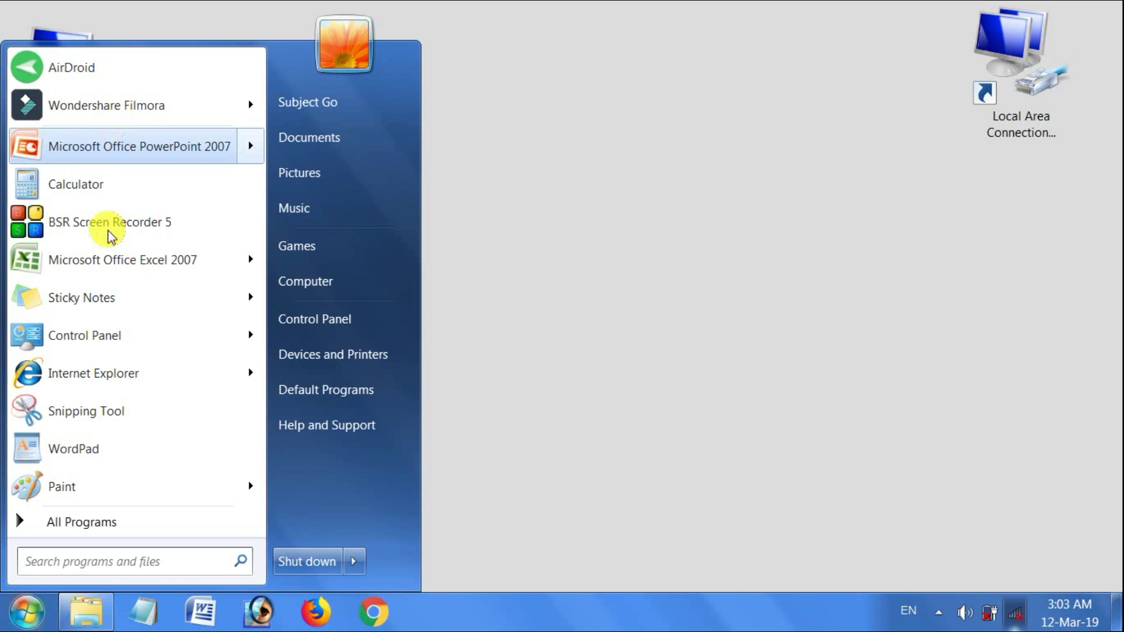
pyautogui.moveTo(132, 259)
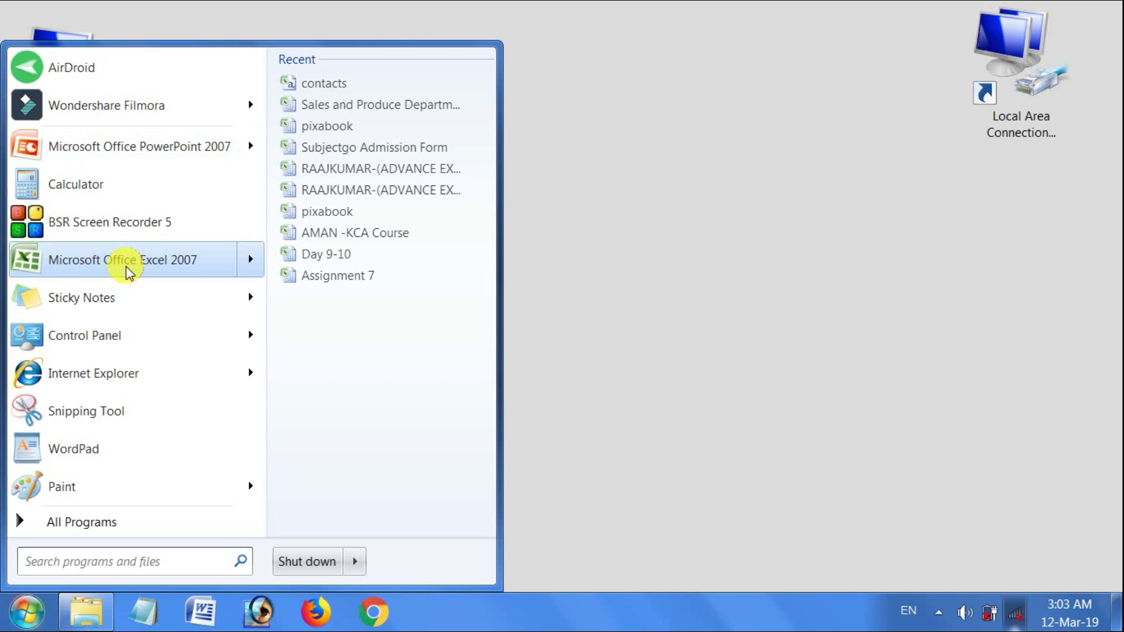
pyautogui.click(667, 260)
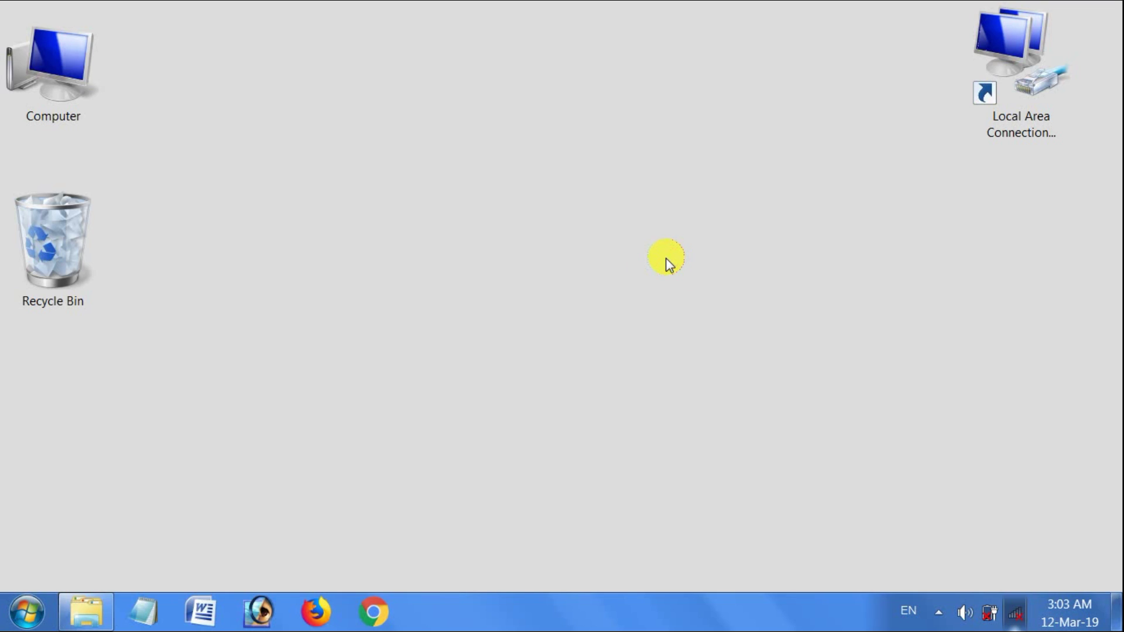
pyautogui.press('super+r')
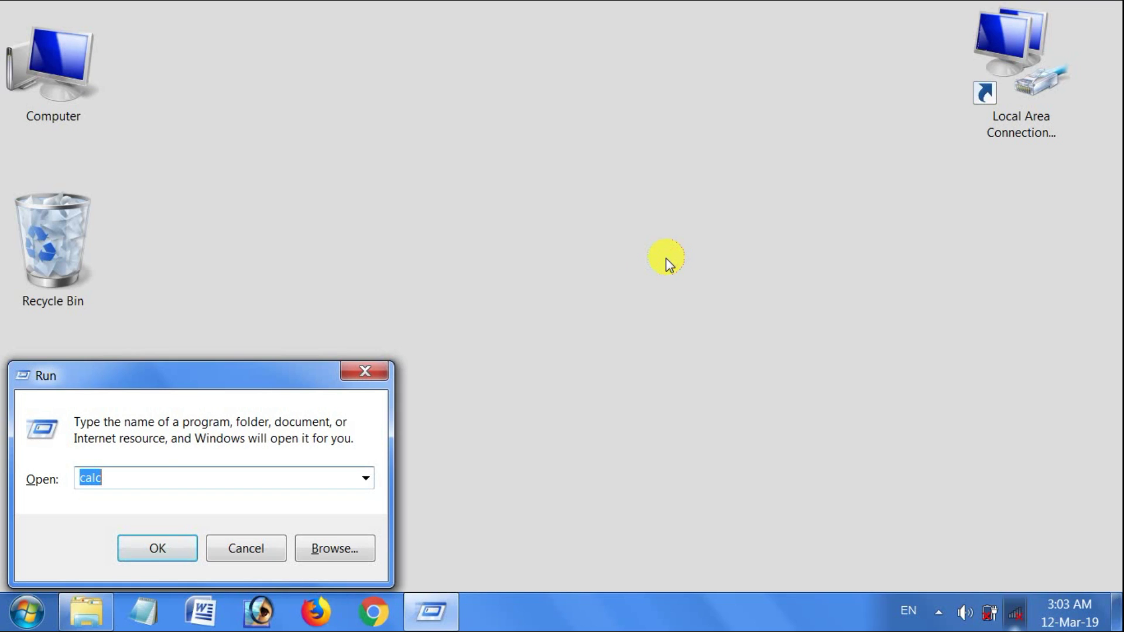
pyautogui.press('BackSpace')
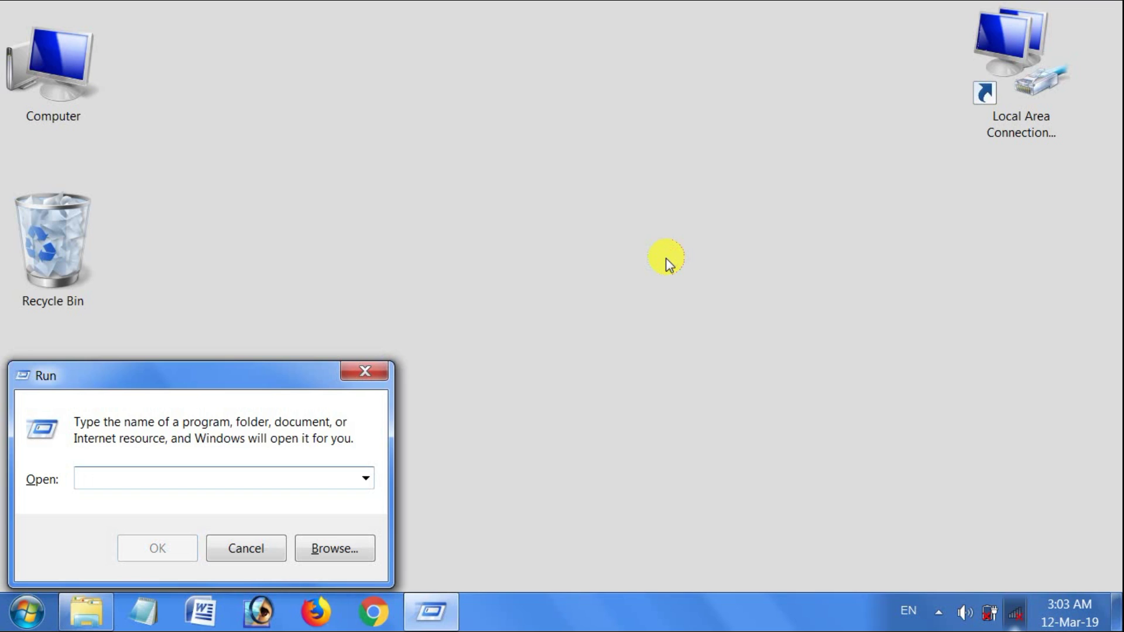
pyautogui.write('e')
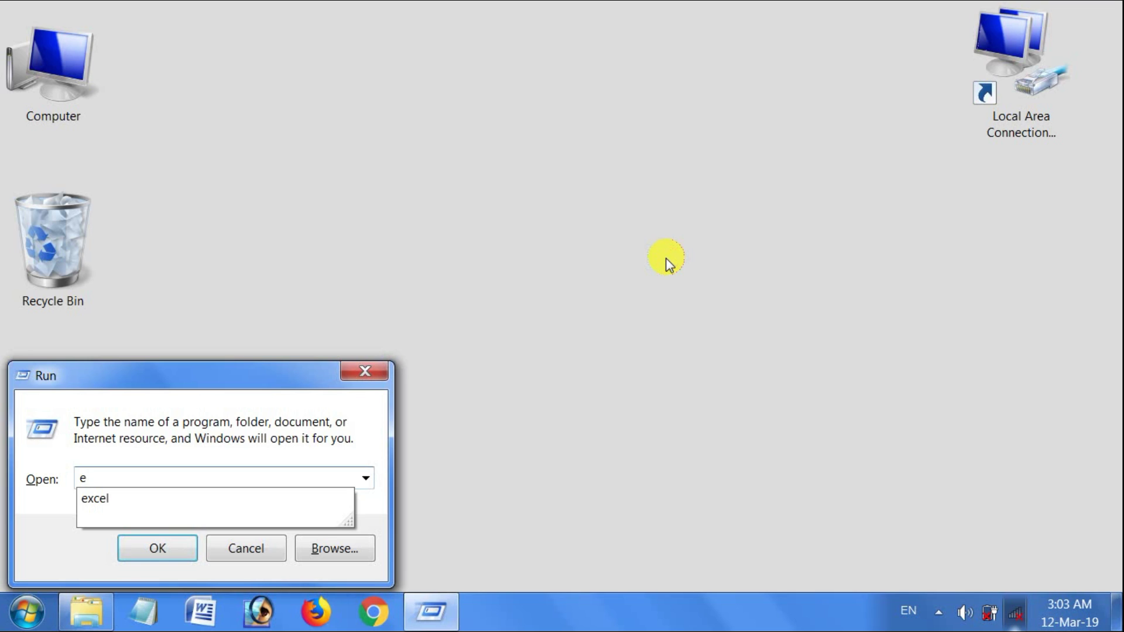
pyautogui.write('xcel')
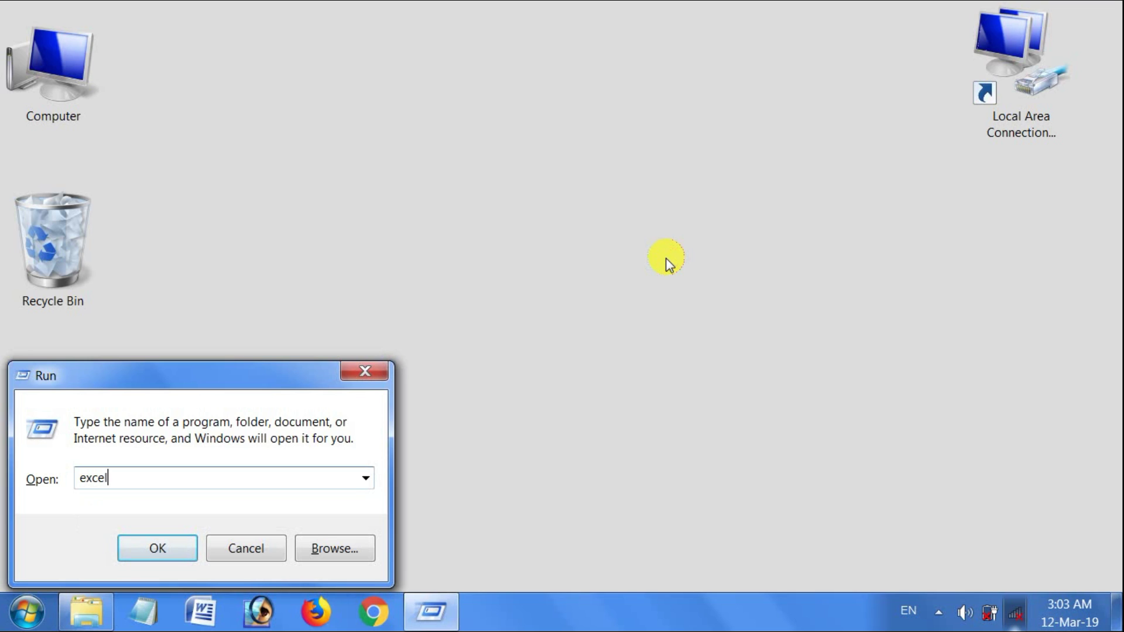
pyautogui.click(164, 548)
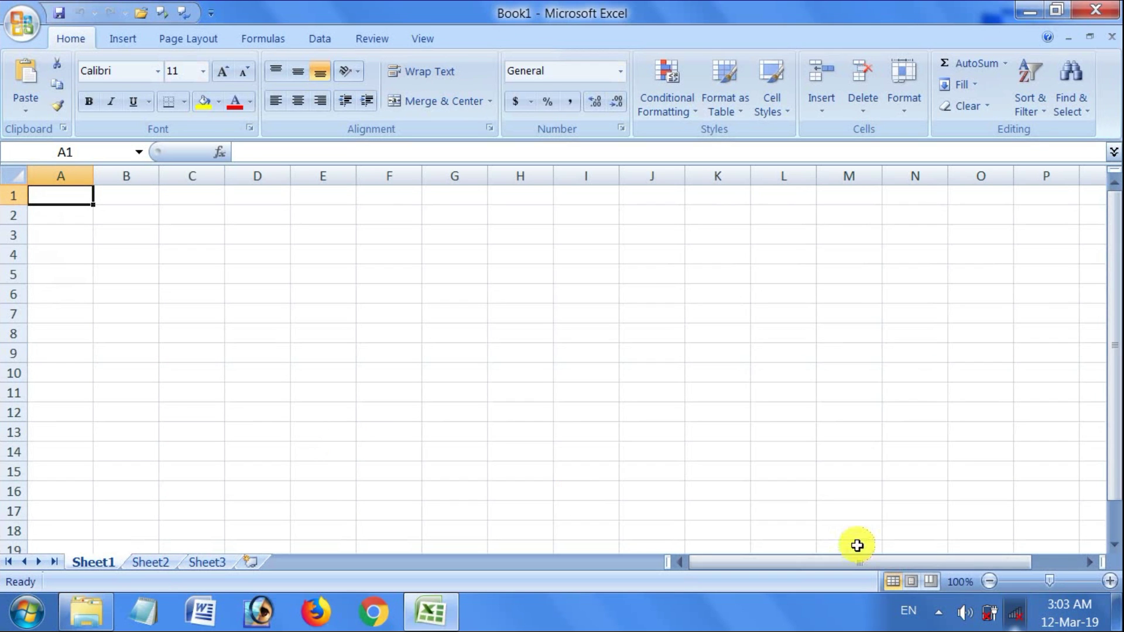
# Zoom in, enter headings 'Student Name' in A1 and 'Marks' in B1, and autofit column A
pyautogui.click(1110, 582)
pyautogui.click(1110, 582)
pyautogui.click(1109, 582)
pyautogui.click(1110, 582)
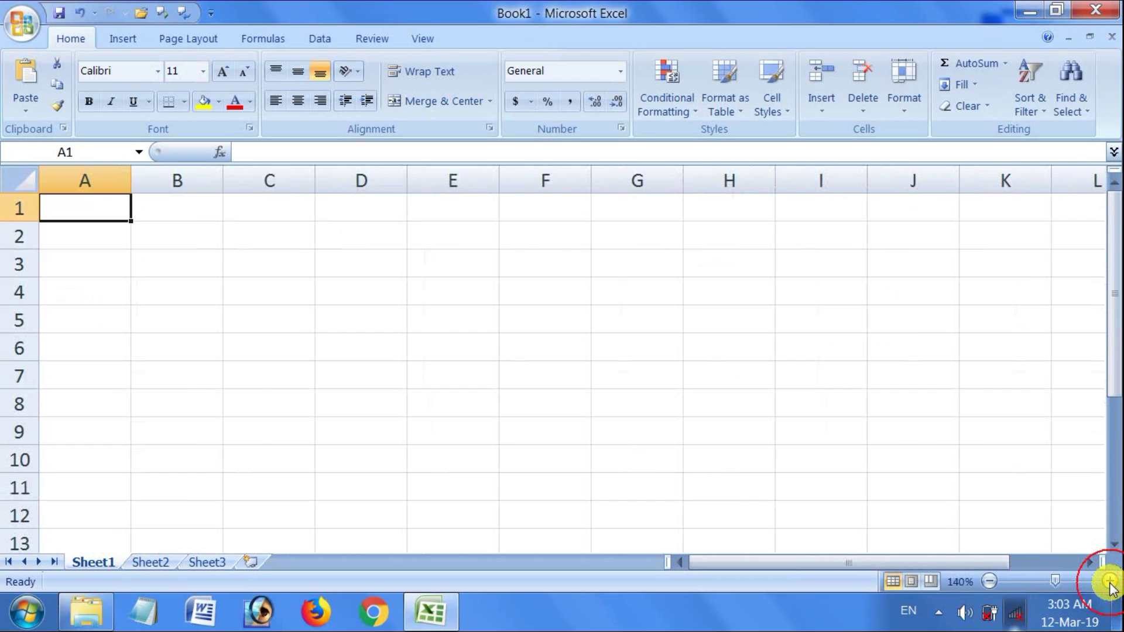
pyautogui.click(1110, 582)
pyautogui.click(1109, 582)
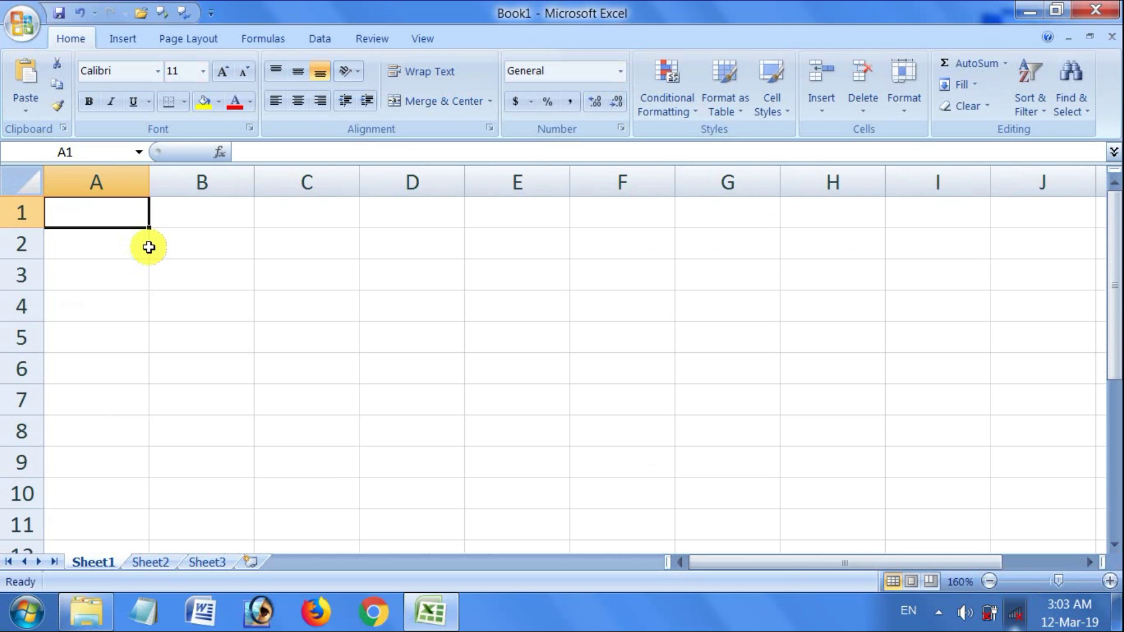
pyautogui.write('Stude')
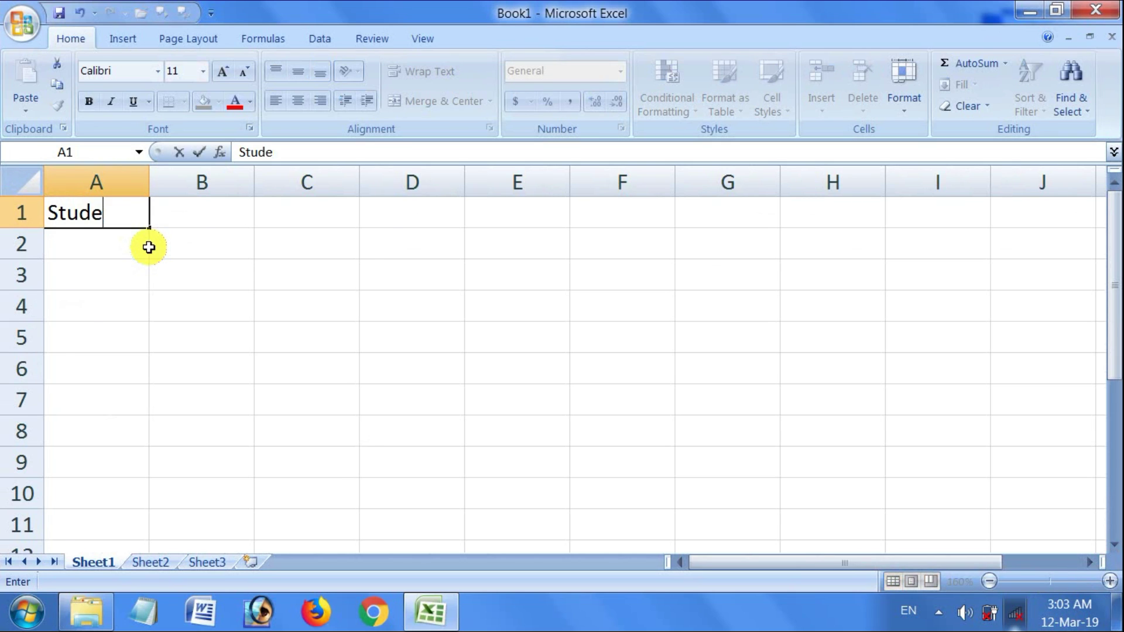
pyautogui.write('nt Na')
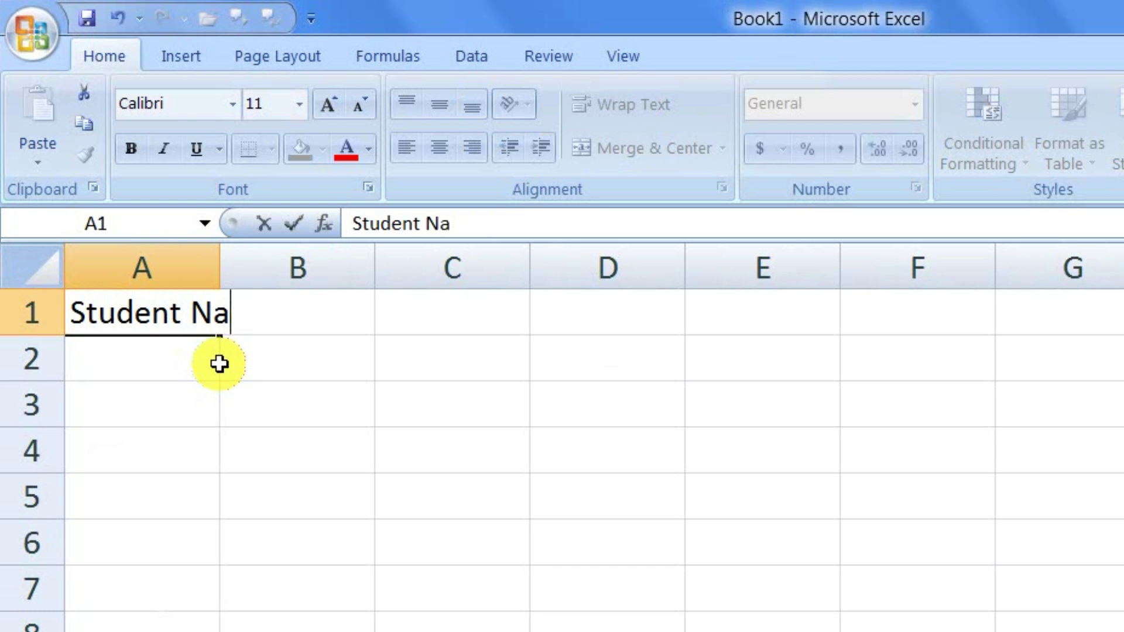
pyautogui.write('me')
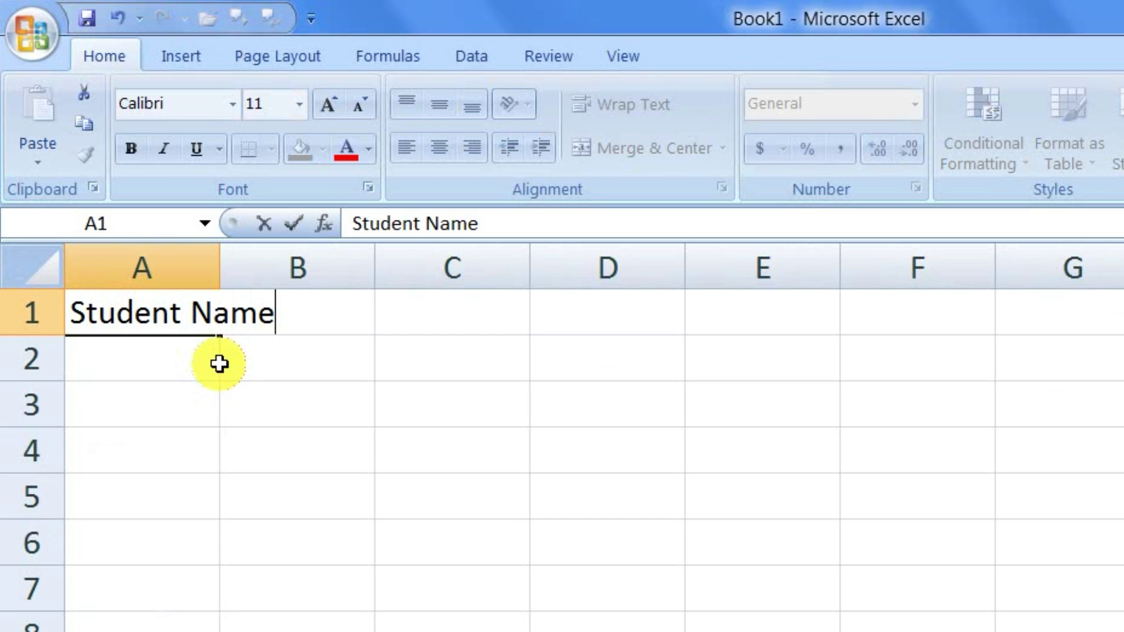
pyautogui.press('Tab')
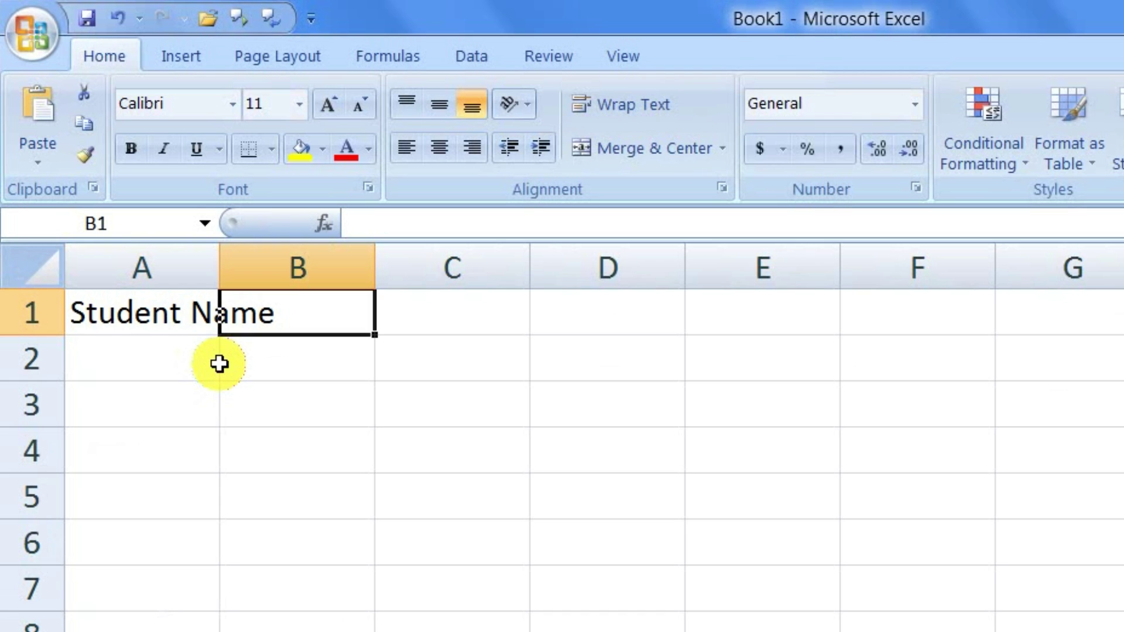
pyautogui.write('Marks')
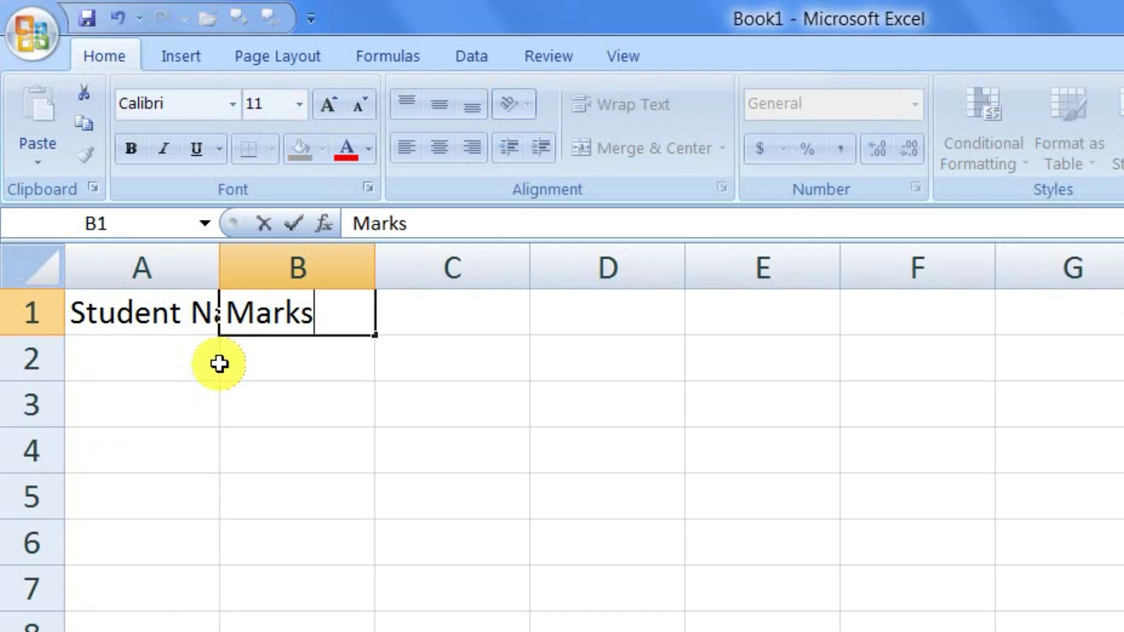
pyautogui.click(297, 456)
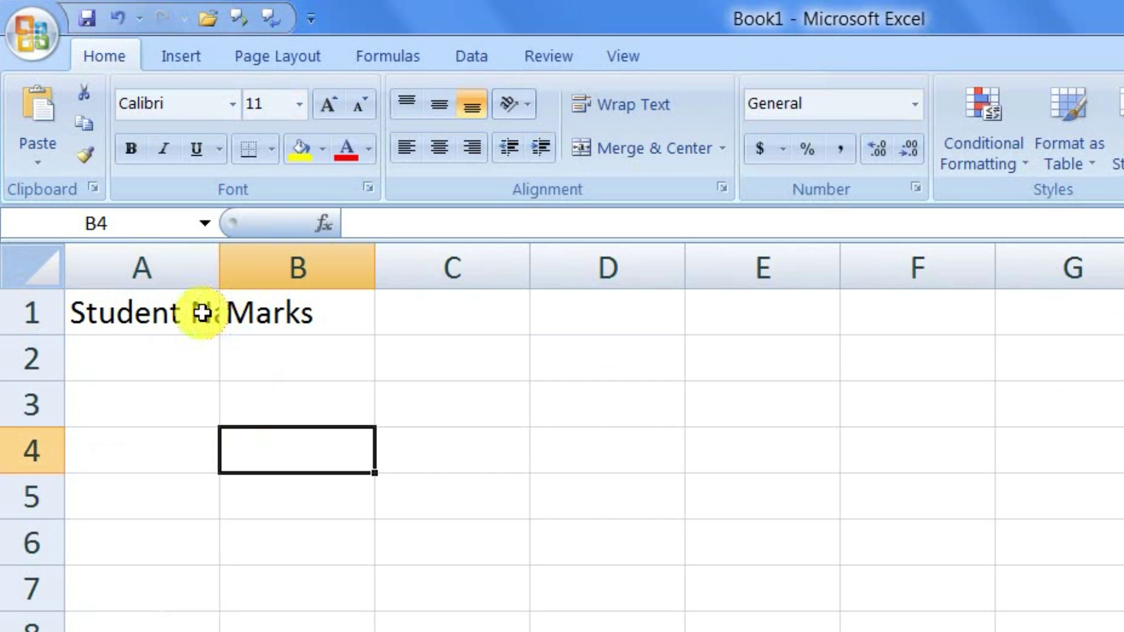
pyautogui.doubleClick(224, 260)
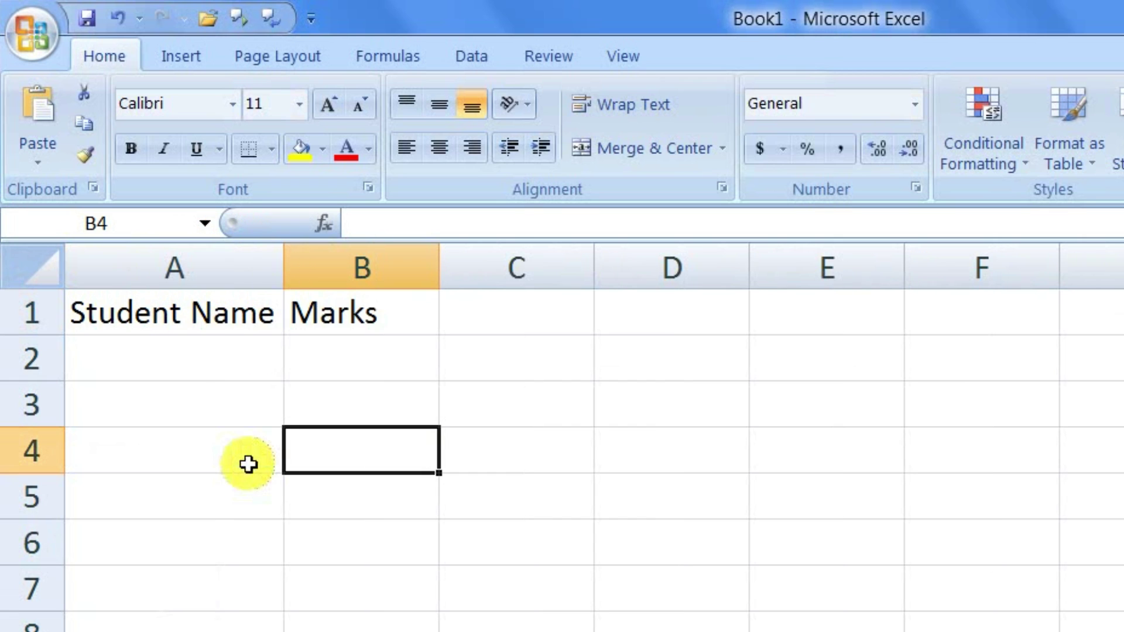
# Enter student names Rohit, Mohan, Sohan, Ravi, Amit and Rajan in A2:A7
pyautogui.click(204, 346)
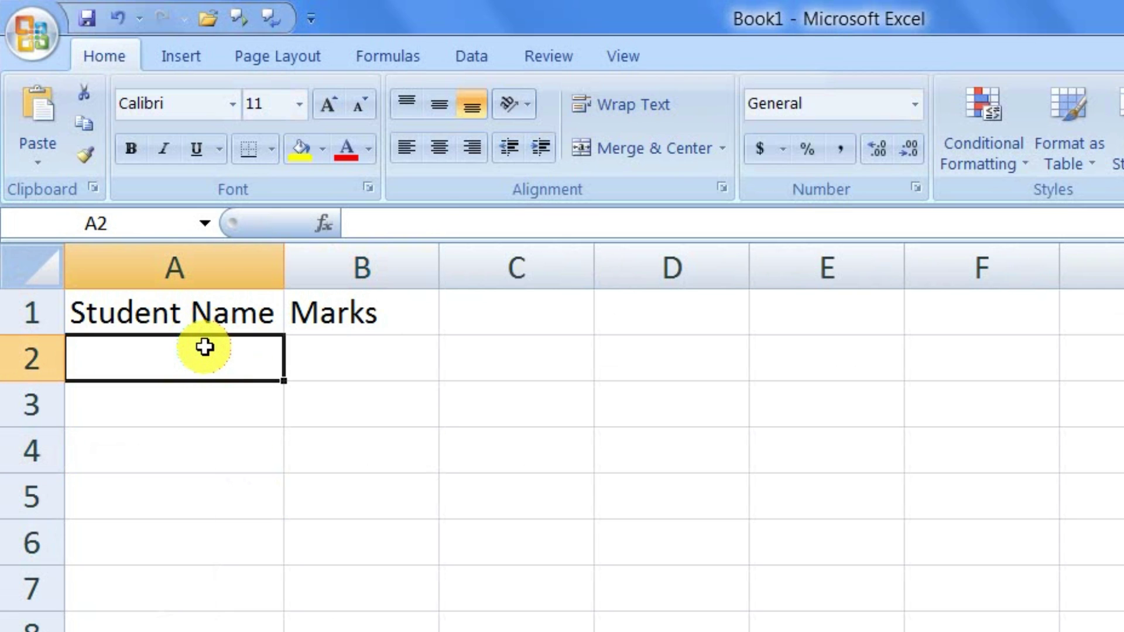
pyautogui.write('Rohit')
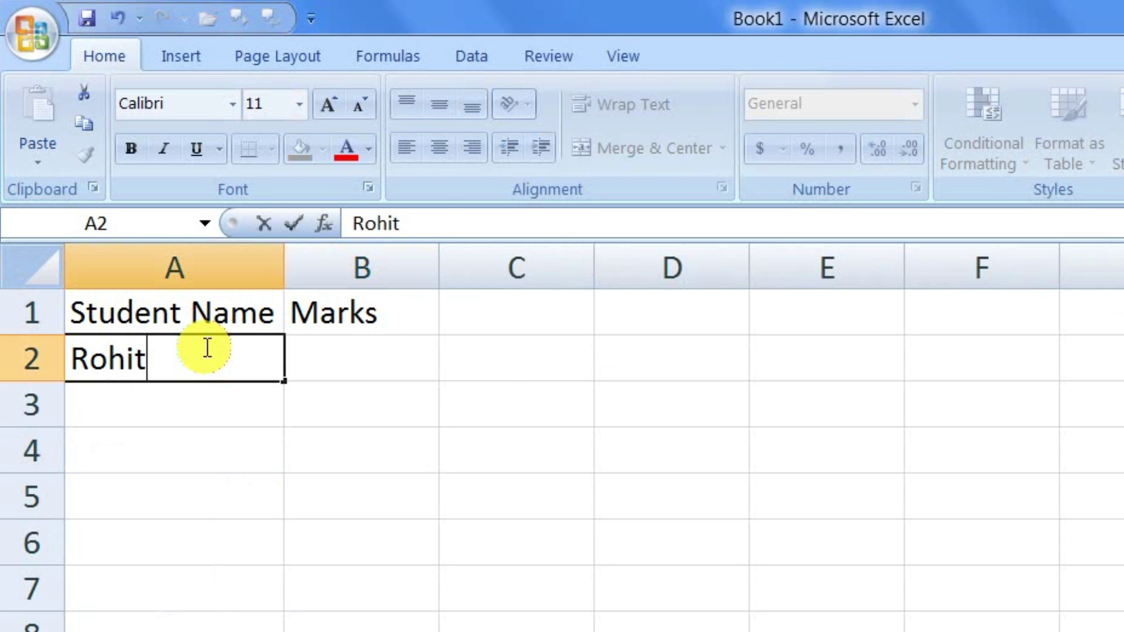
pyautogui.press('Return')
pyautogui.write('Moh')
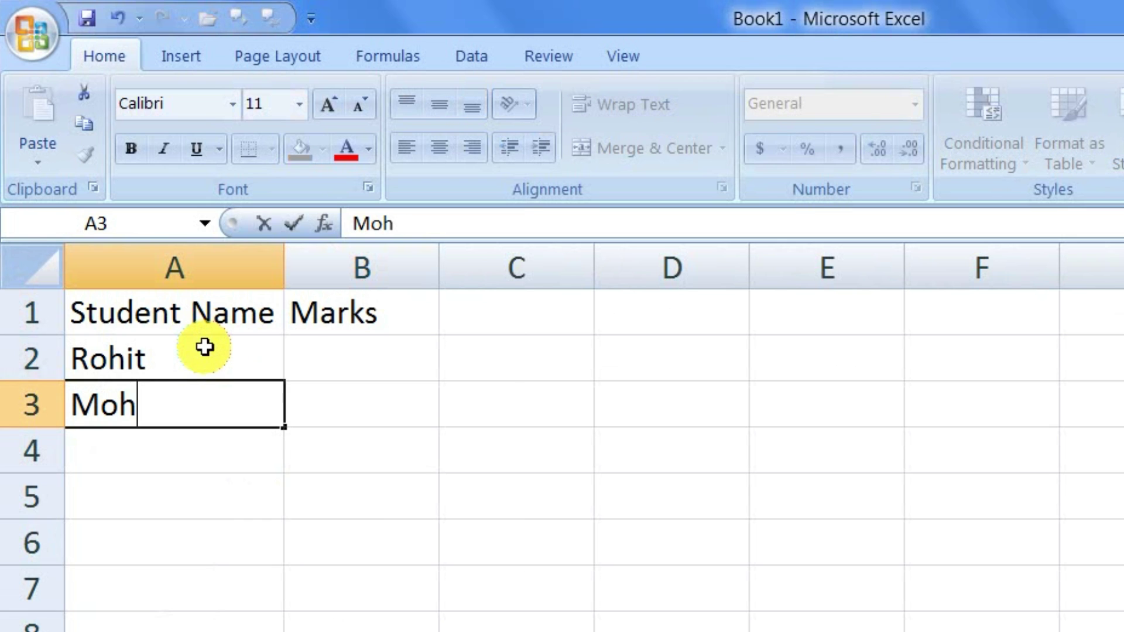
pyautogui.write('an')
pyautogui.press('Return')
pyautogui.write('S')
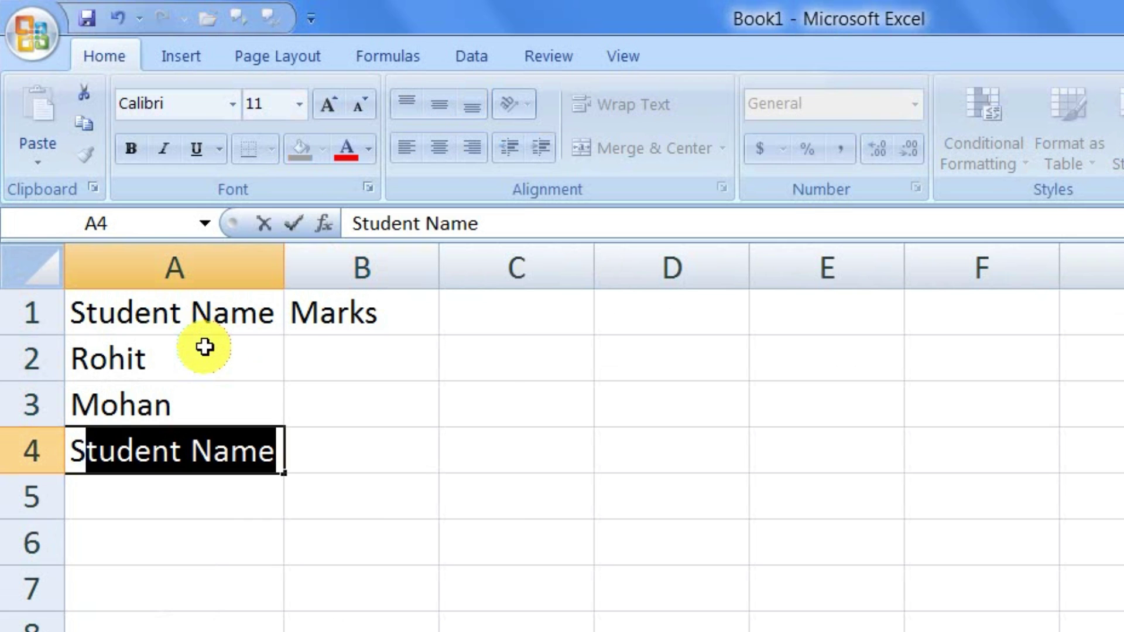
pyautogui.write('ohan')
pyautogui.press('Return')
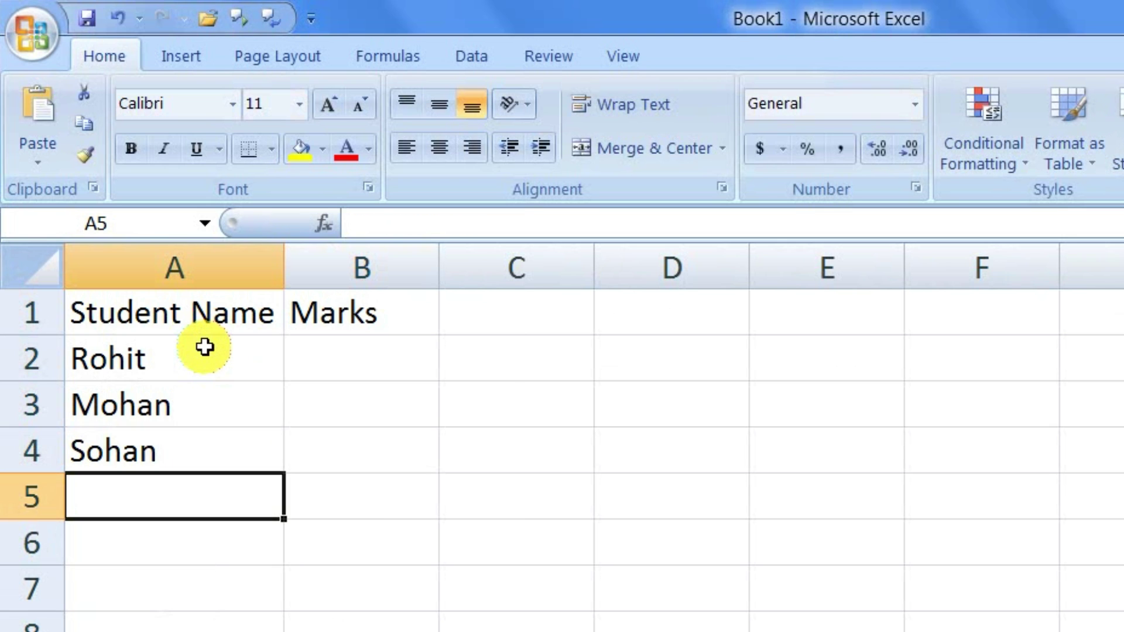
pyautogui.write('Ravi')
pyautogui.press('Return')
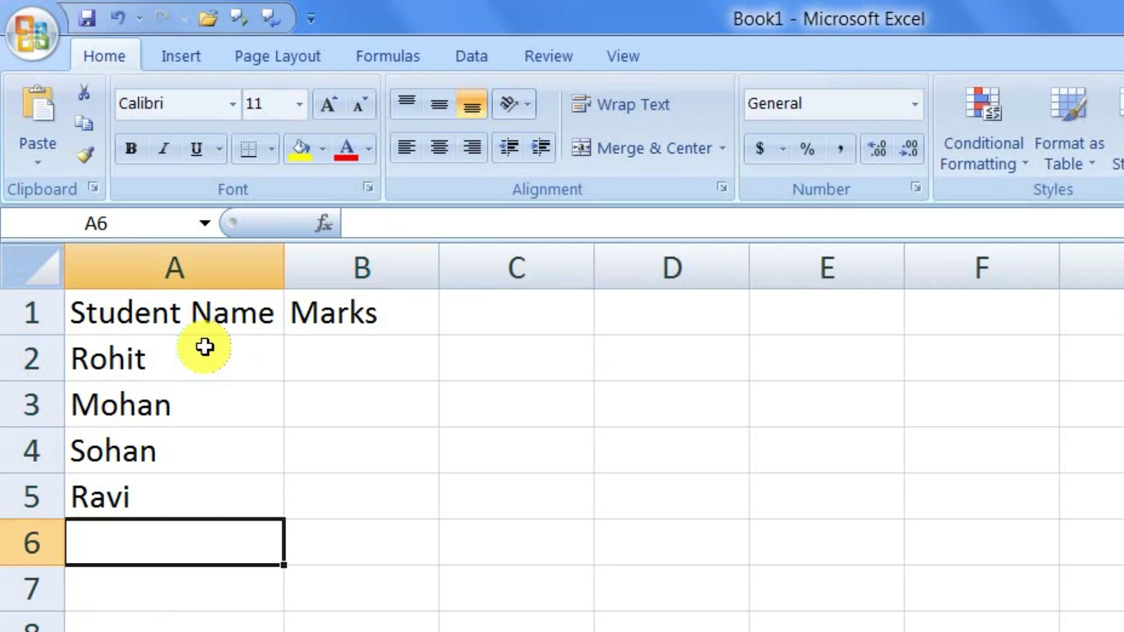
pyautogui.write('Amit')
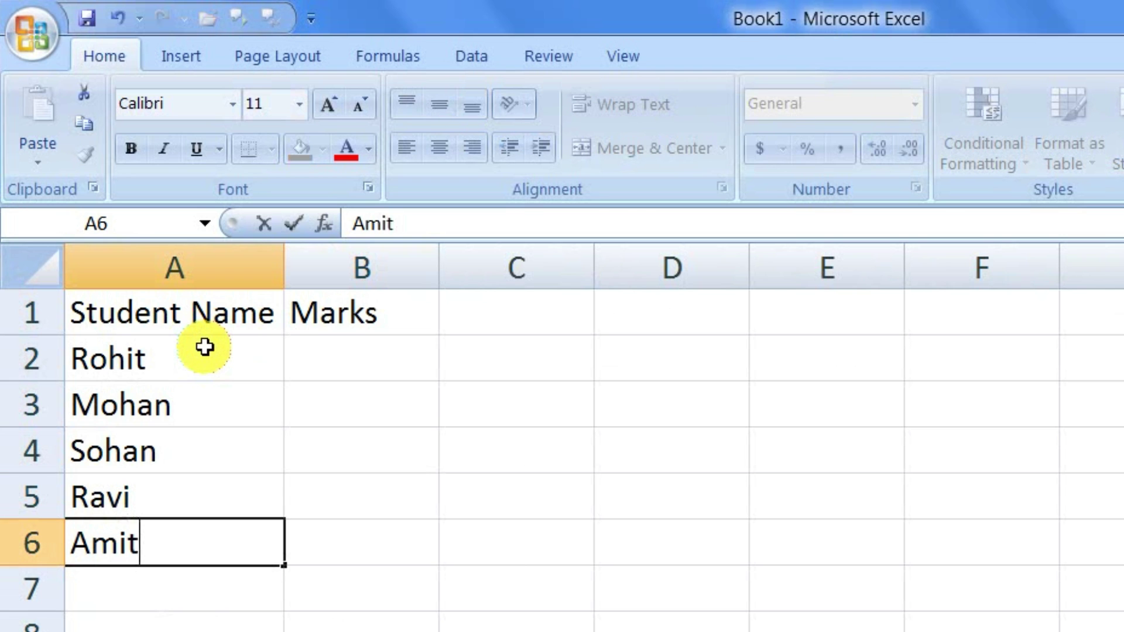
pyautogui.press('Return')
pyautogui.write('R')
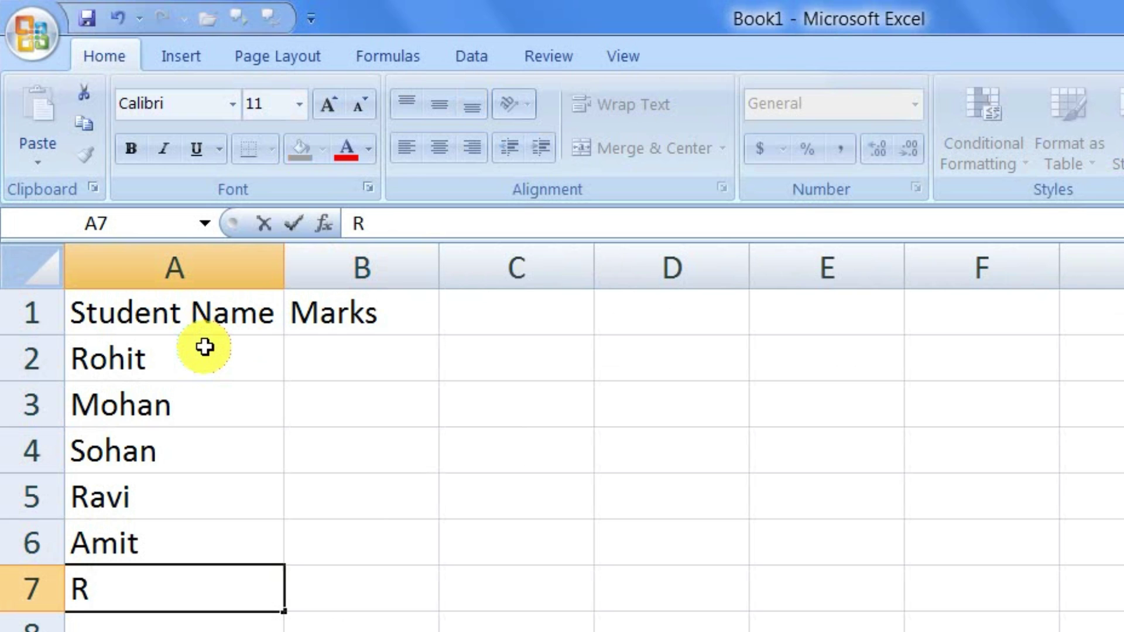
pyautogui.write('a')
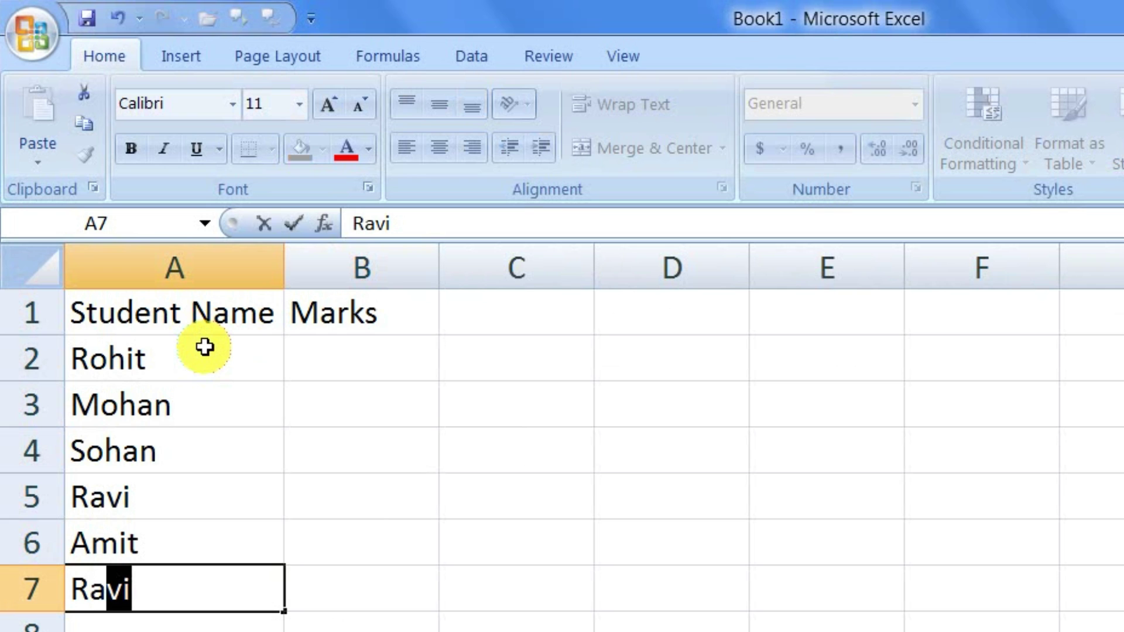
pyautogui.write('jan')
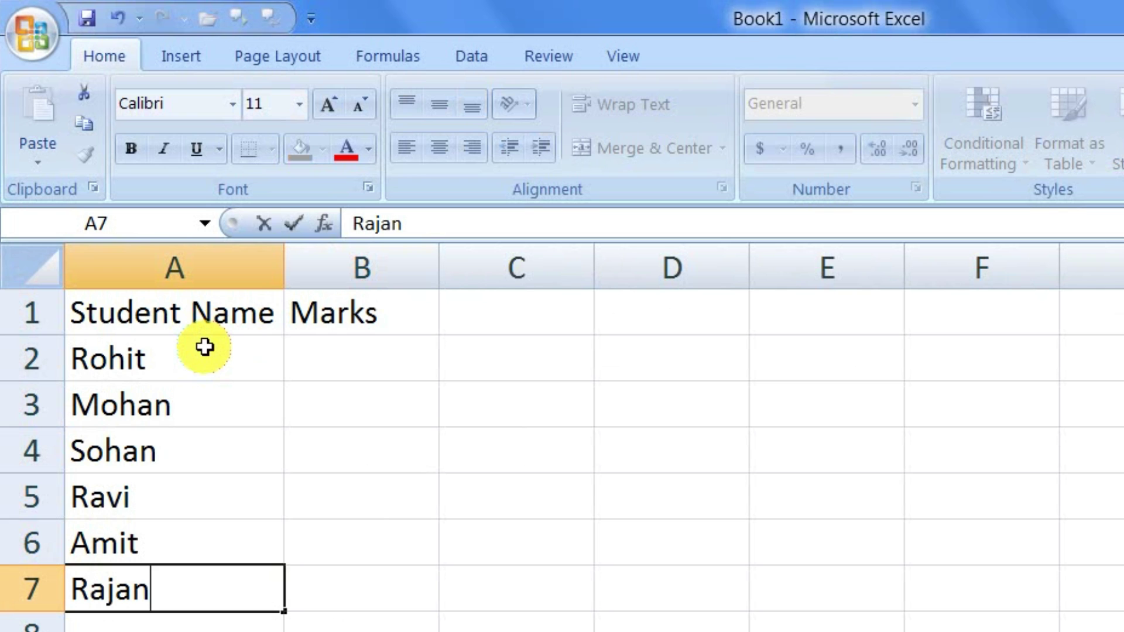
pyautogui.click(362, 443)
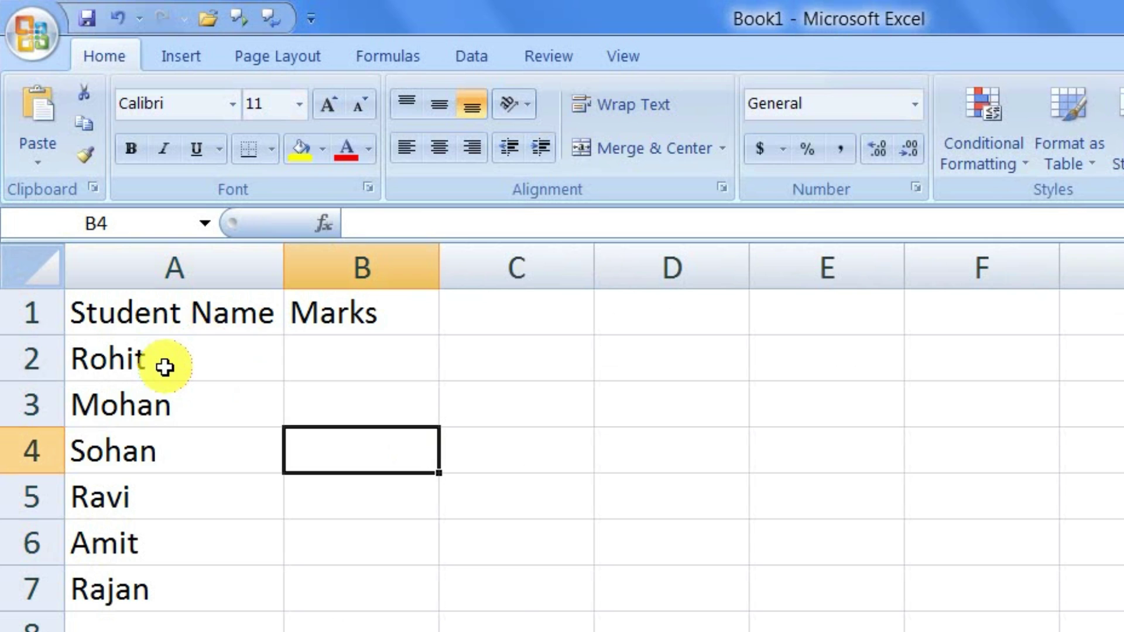
pyautogui.moveTo(164, 368); pyautogui.dragTo(191, 571)
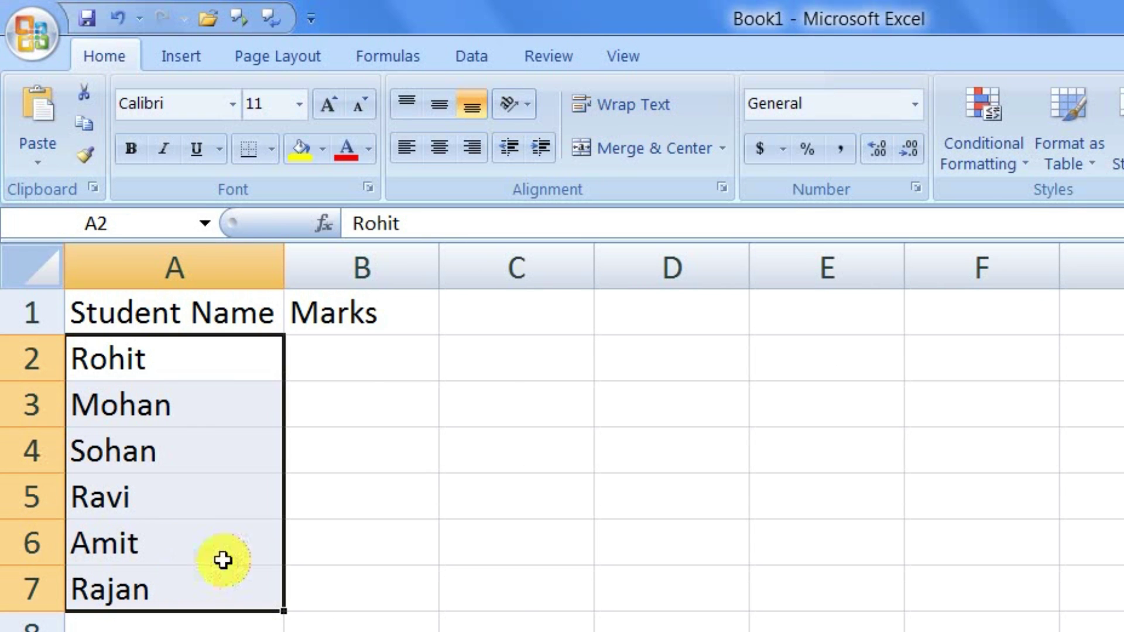
# Enter marks 78, 89, 56, 34, 56 and 78 in B2:B7
pyautogui.click(352, 361)
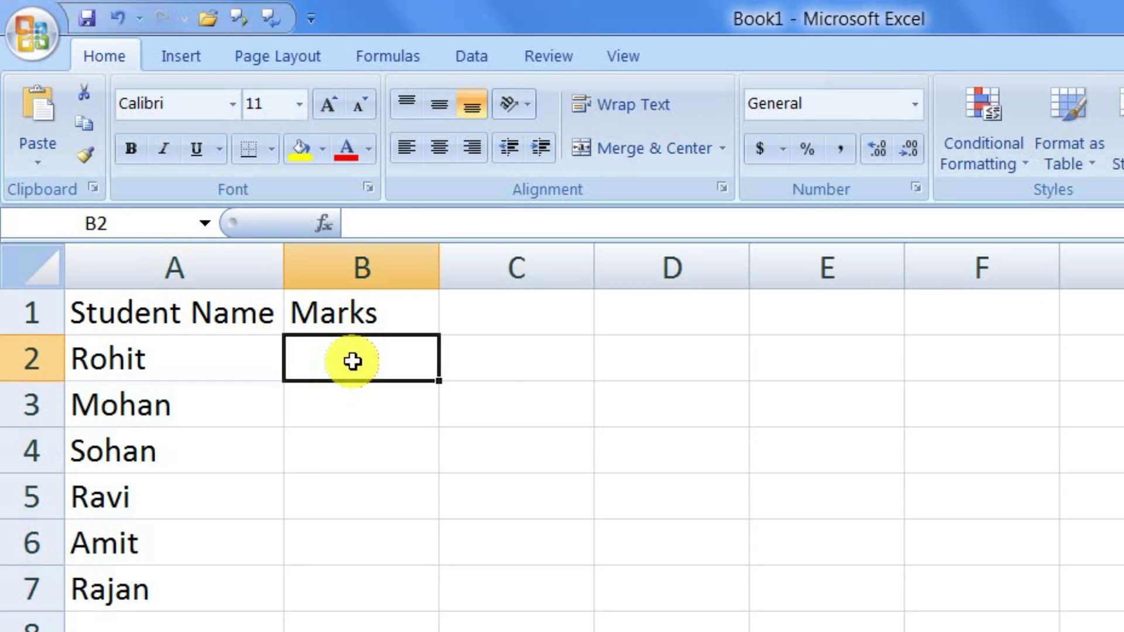
pyautogui.write('78')
pyautogui.press('Return')
pyautogui.write('89')
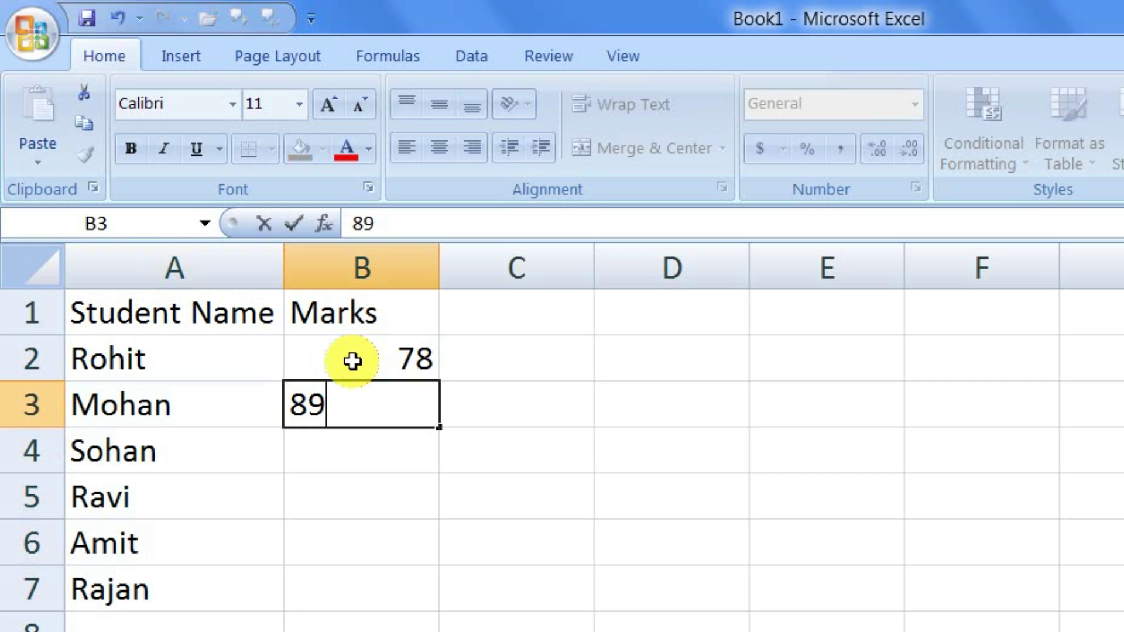
pyautogui.press('Return')
pyautogui.write('56')
pyautogui.press('Return')
pyautogui.write('34')
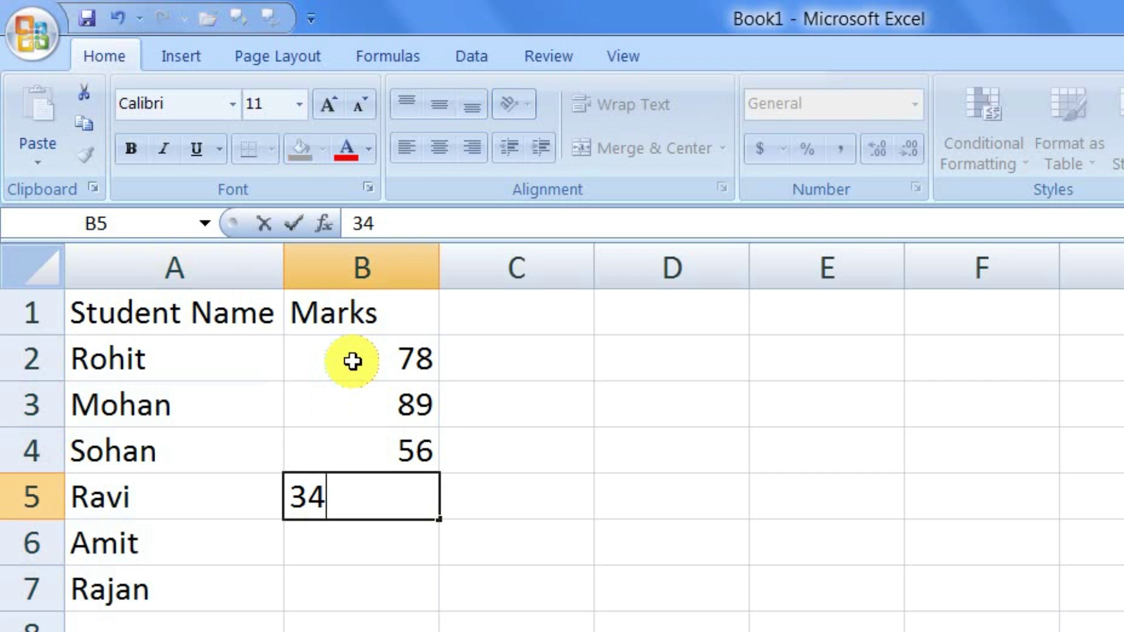
pyautogui.press('Return')
pyautogui.write('56')
pyautogui.press('Return')
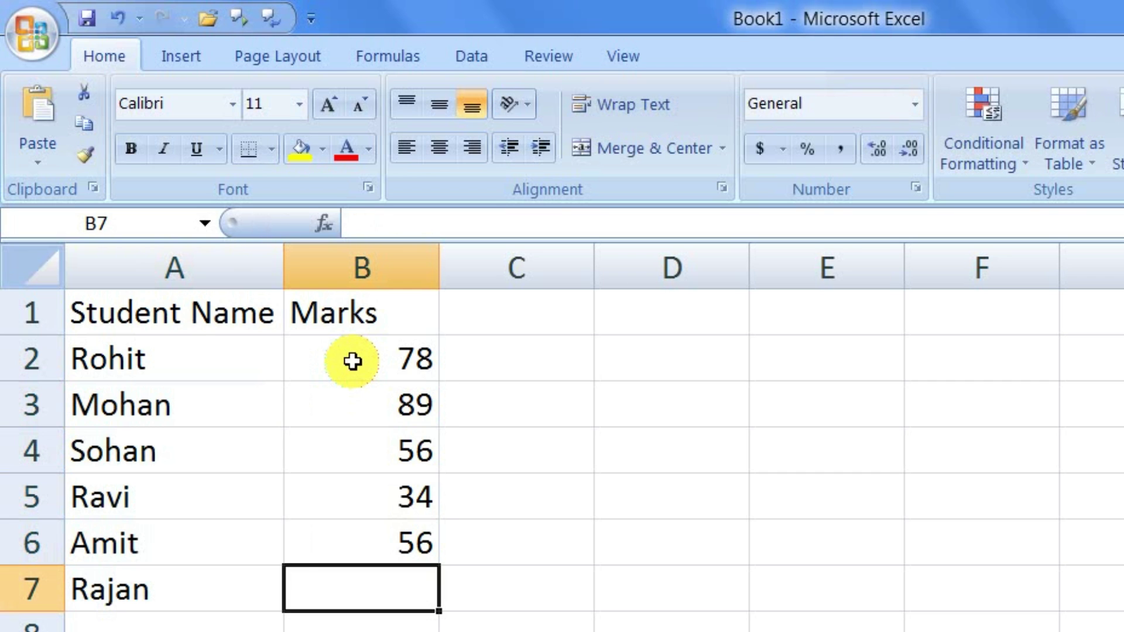
pyautogui.write('78')
pyautogui.press('Return')
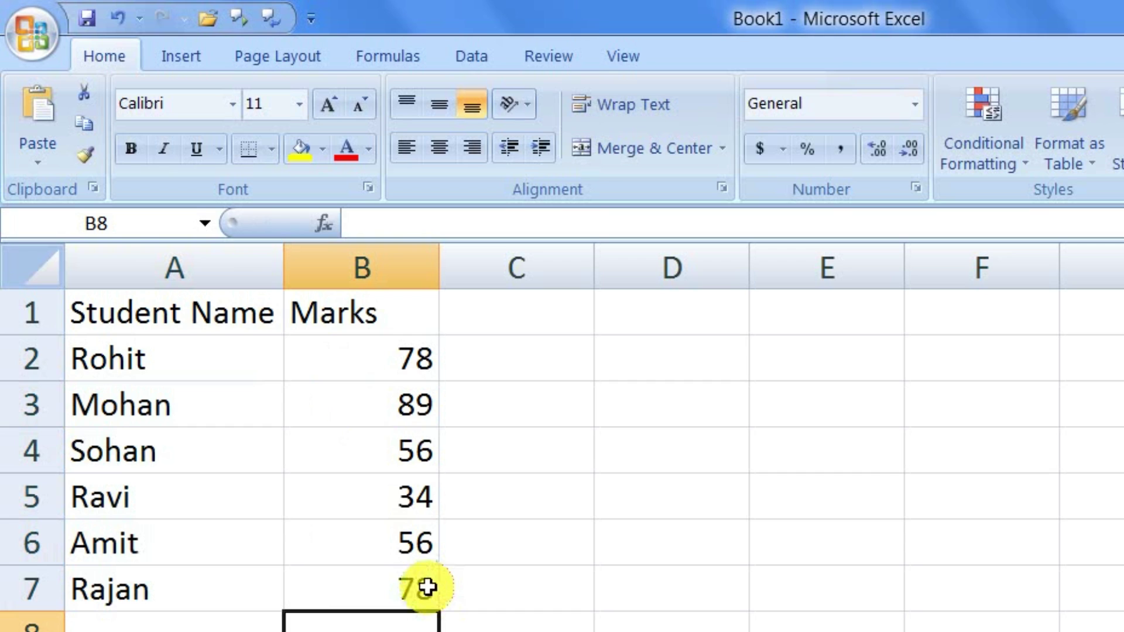
pyautogui.click(427, 600)
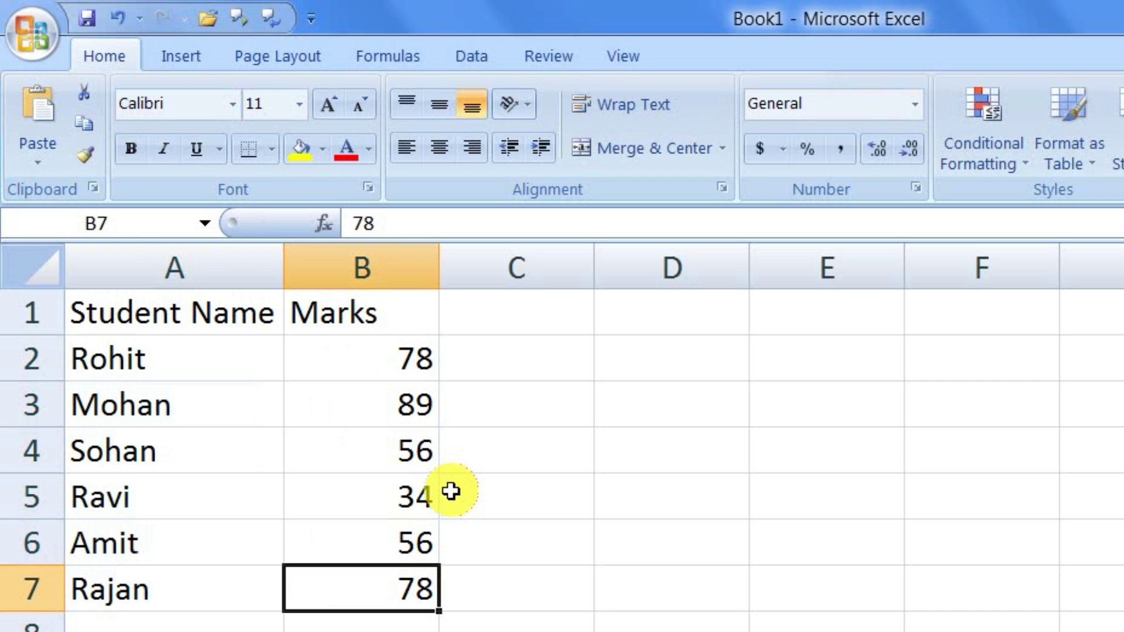
# Select A1:B7 and insert a 2-D Clustered Column chart of the marks
pyautogui.click(84, 304)
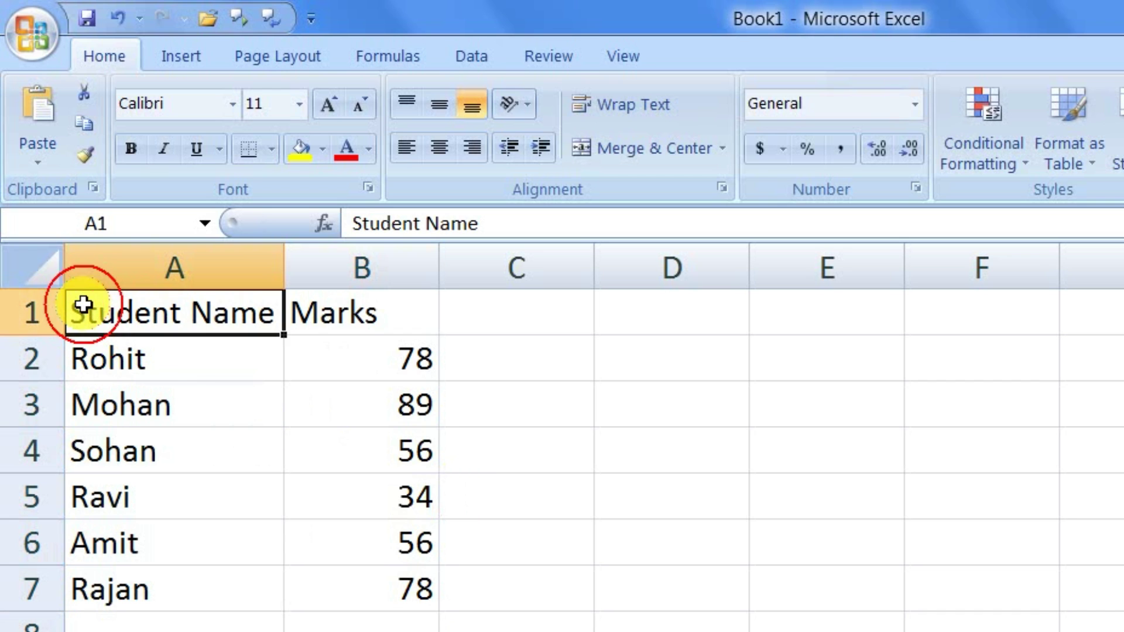
pyautogui.moveTo(83, 305); pyautogui.dragTo(384, 597)
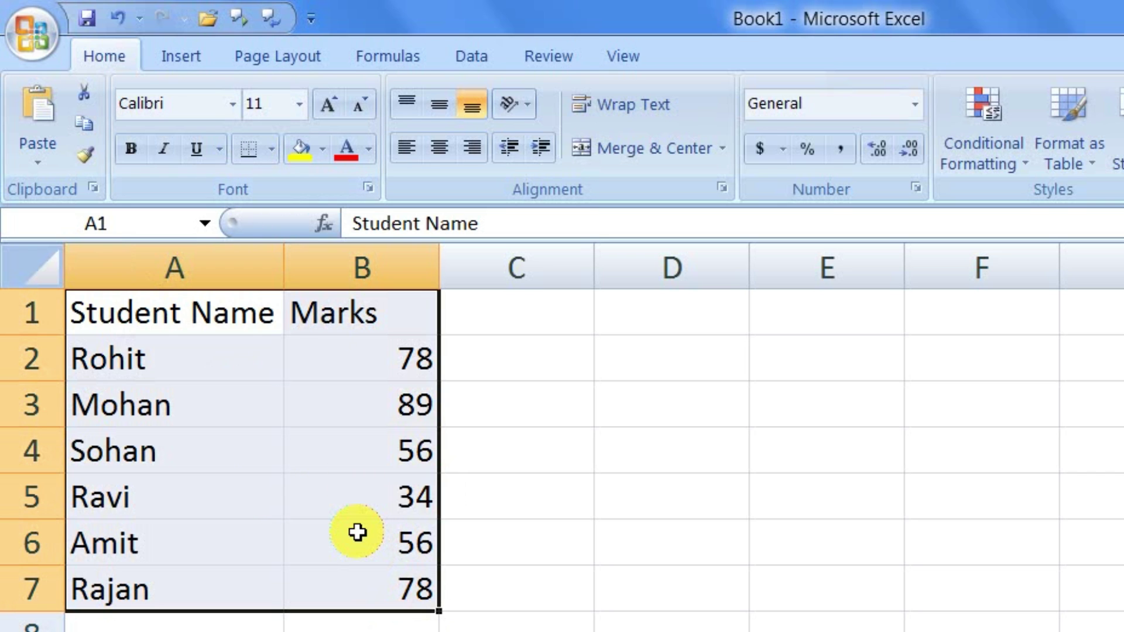
pyautogui.click(182, 56)
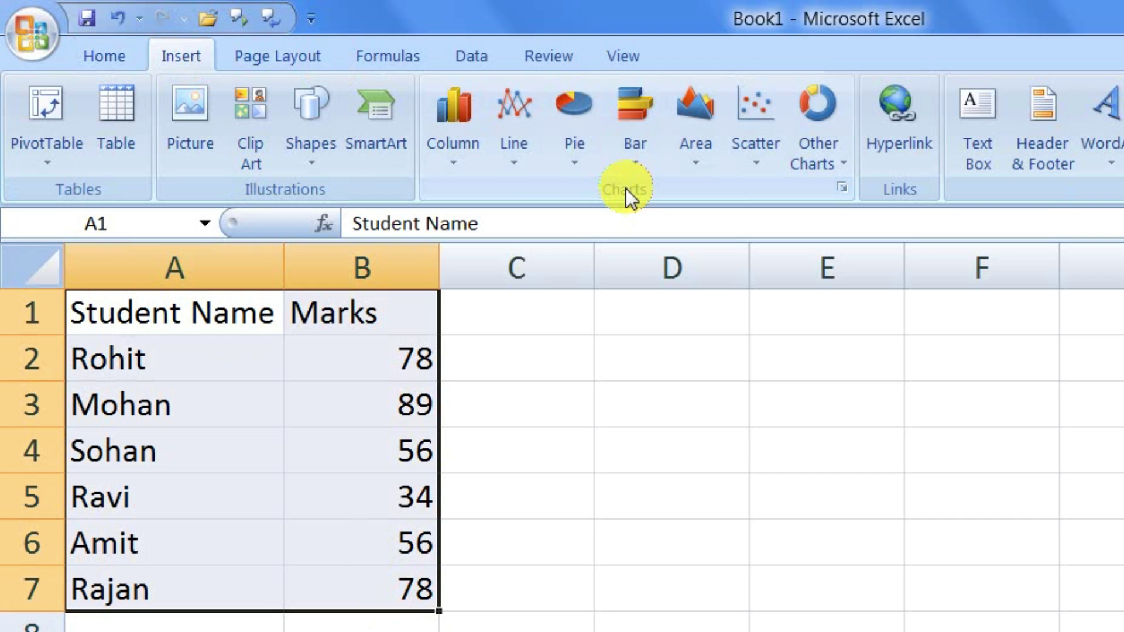
pyautogui.click(848, 187)
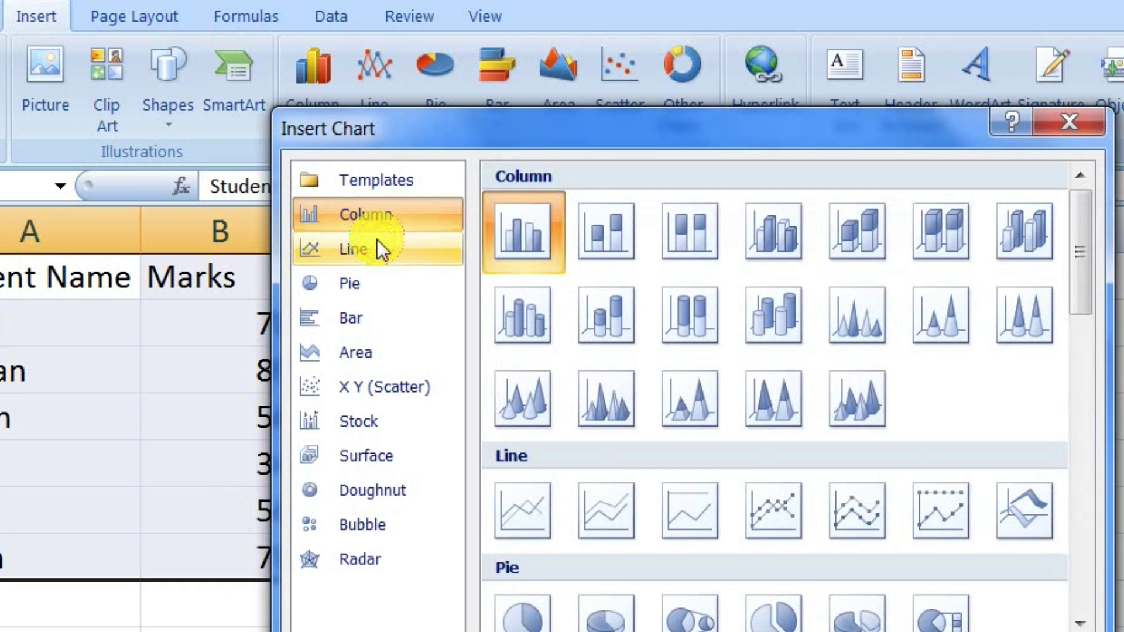
pyautogui.click(376, 246)
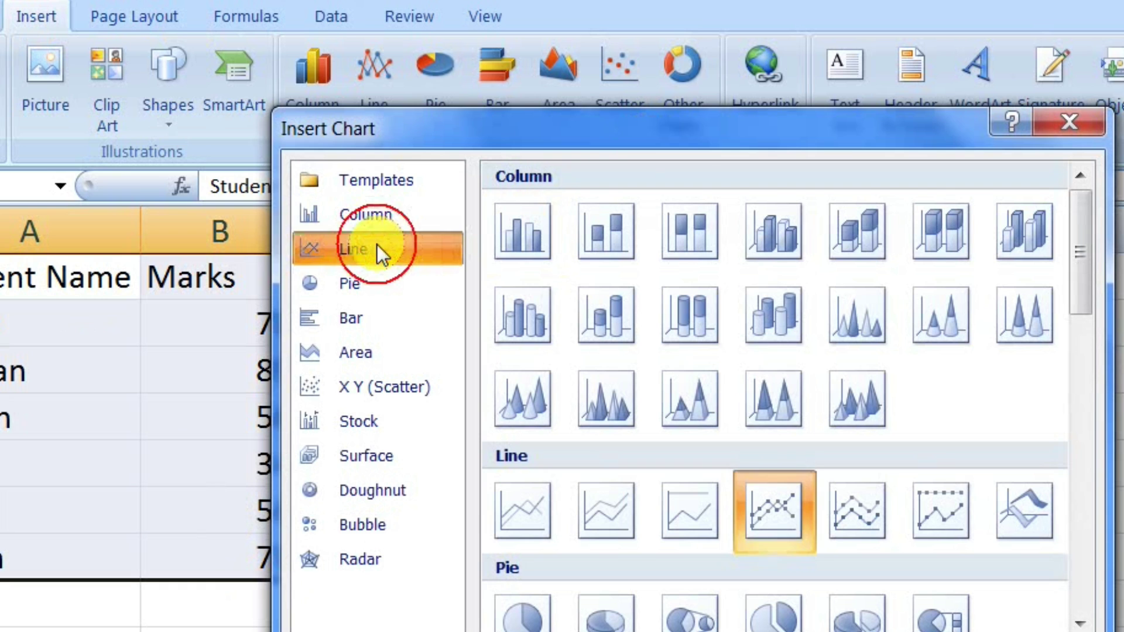
pyautogui.click(371, 283)
pyautogui.click(374, 318)
pyautogui.click(374, 357)
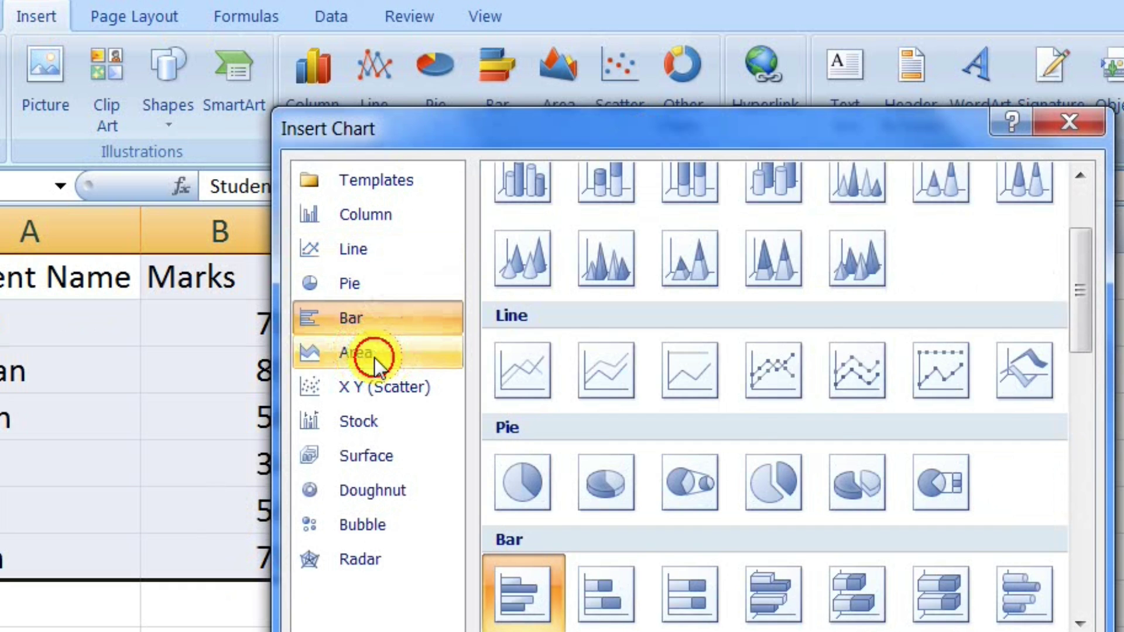
pyautogui.click(378, 385)
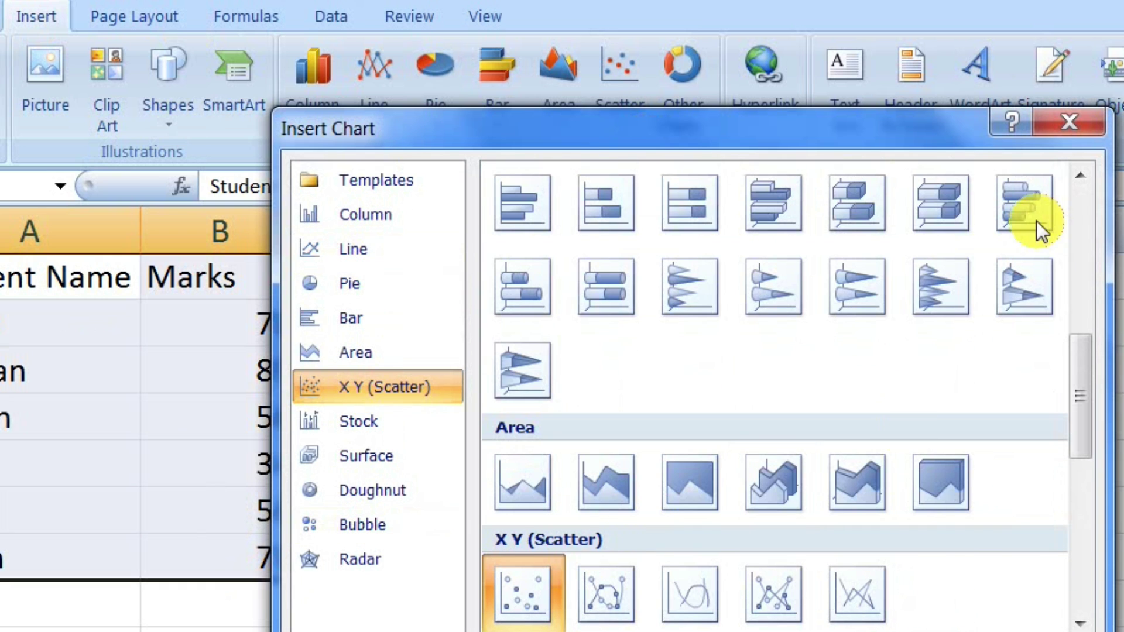
pyautogui.click(1069, 120)
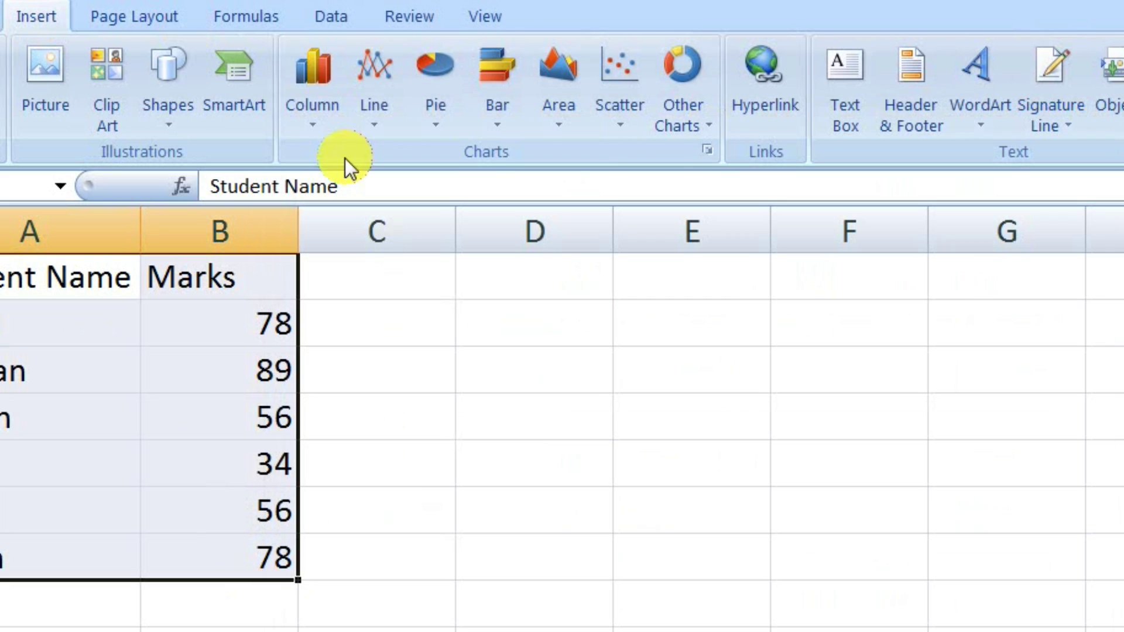
pyautogui.click(321, 117)
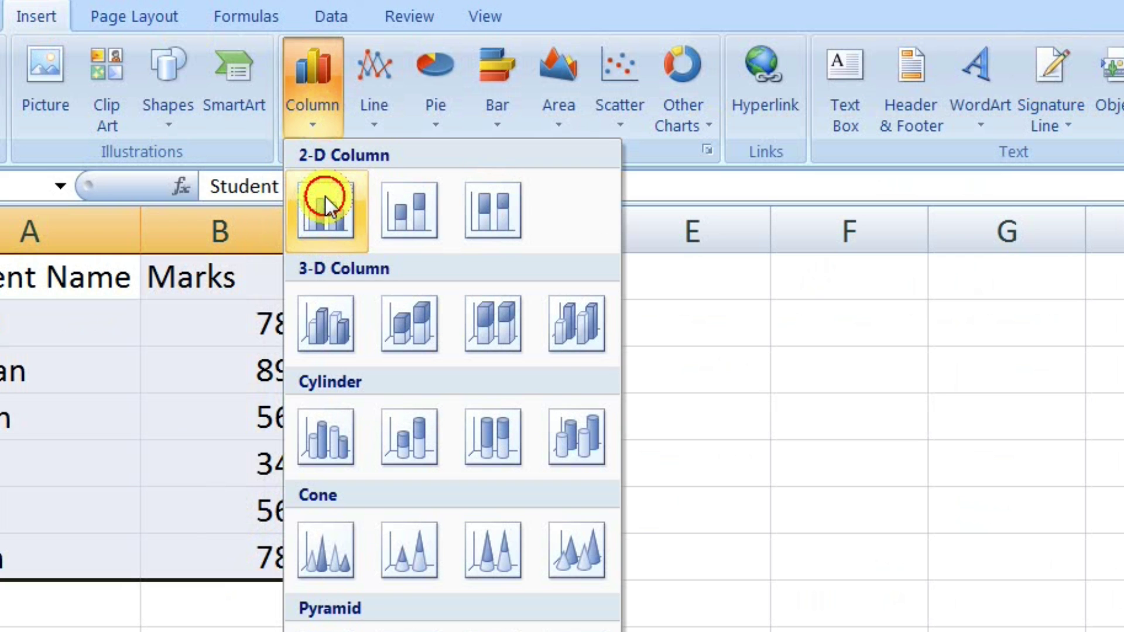
pyautogui.click(325, 195)
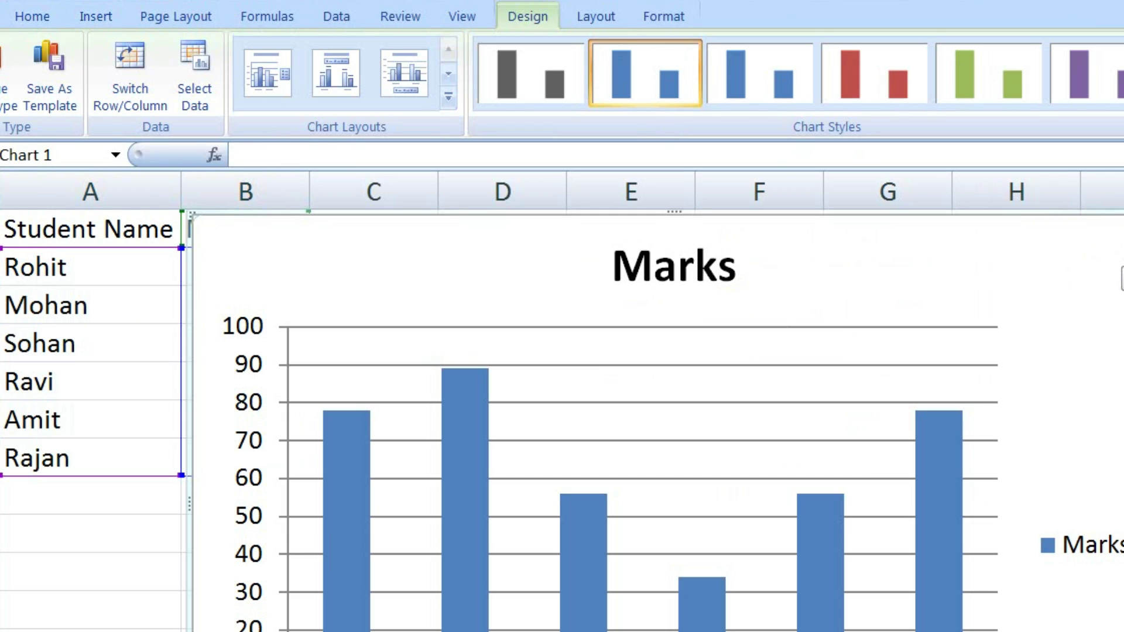
# Shrink the Marks chart and move it beside the table over columns D to H
pyautogui.moveTo(1123, 212); pyautogui.dragTo(806, 449)
pyautogui.moveTo(630, 538); pyautogui.dragTo(847, 343)
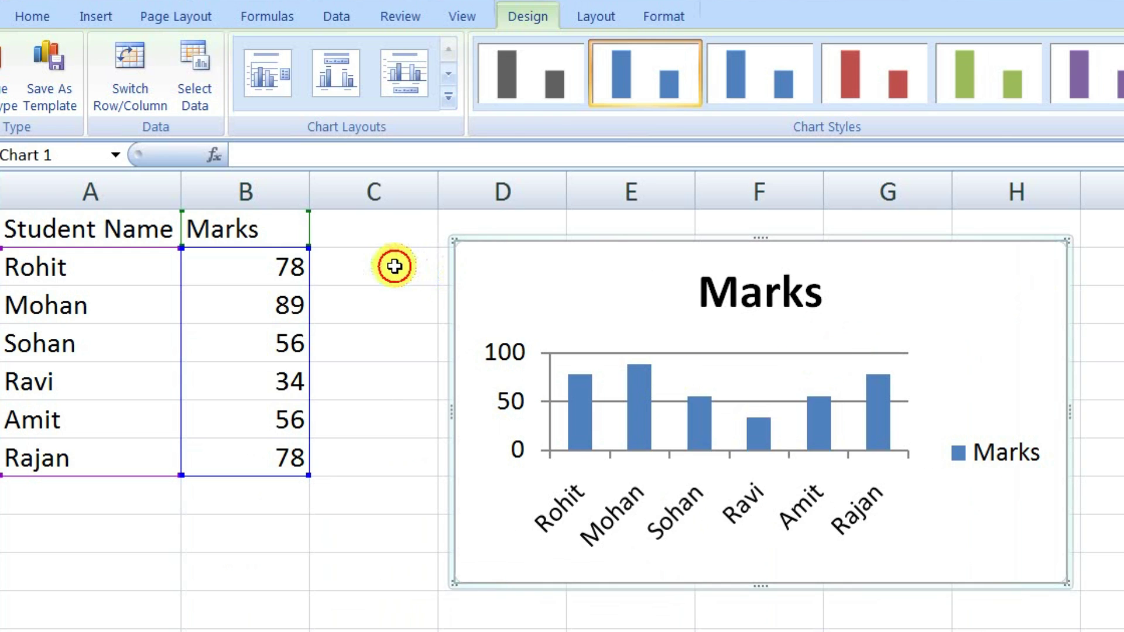
pyautogui.click(394, 263)
pyautogui.click(344, 542)
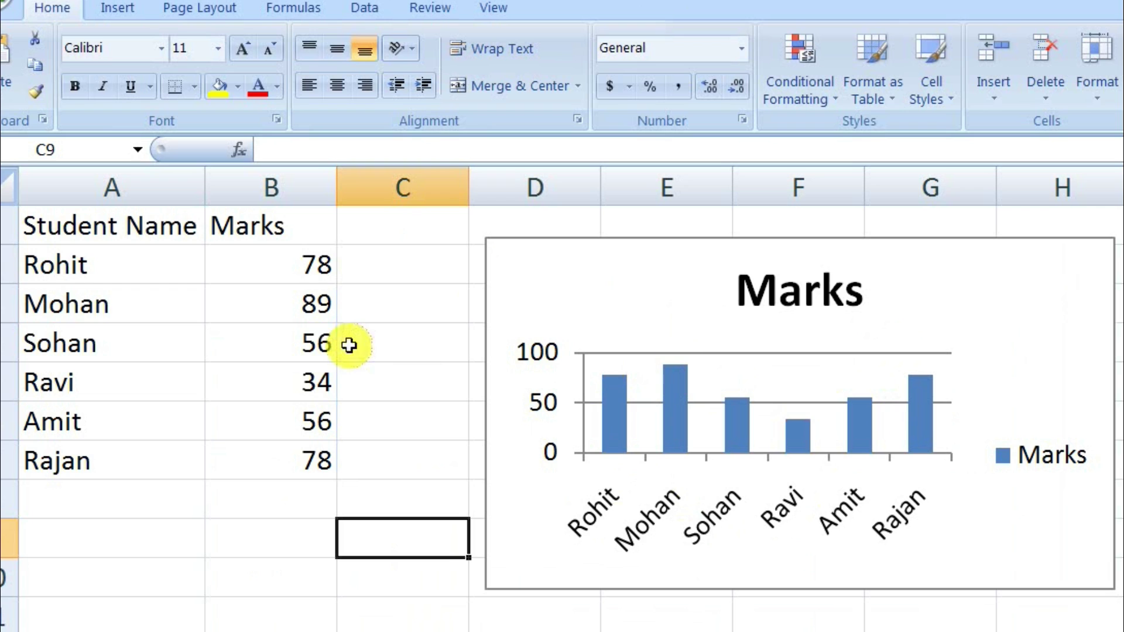
# Select Mohan's 89 mark, then the chart and its horizontal gridlines to compare
pyautogui.click(303, 298)
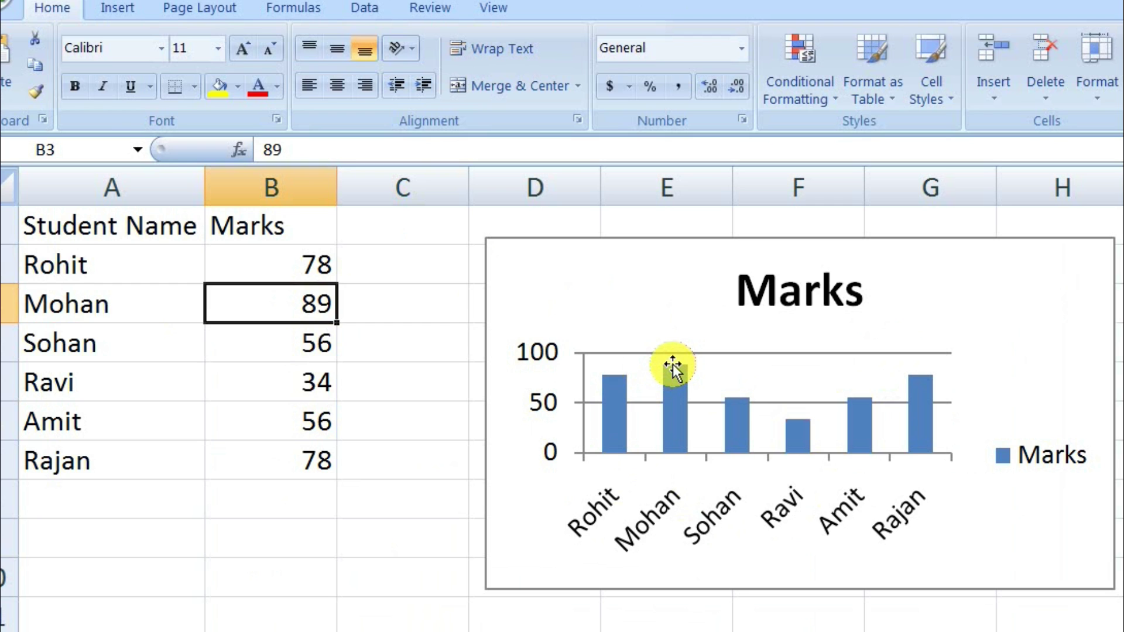
pyautogui.click(1019, 362)
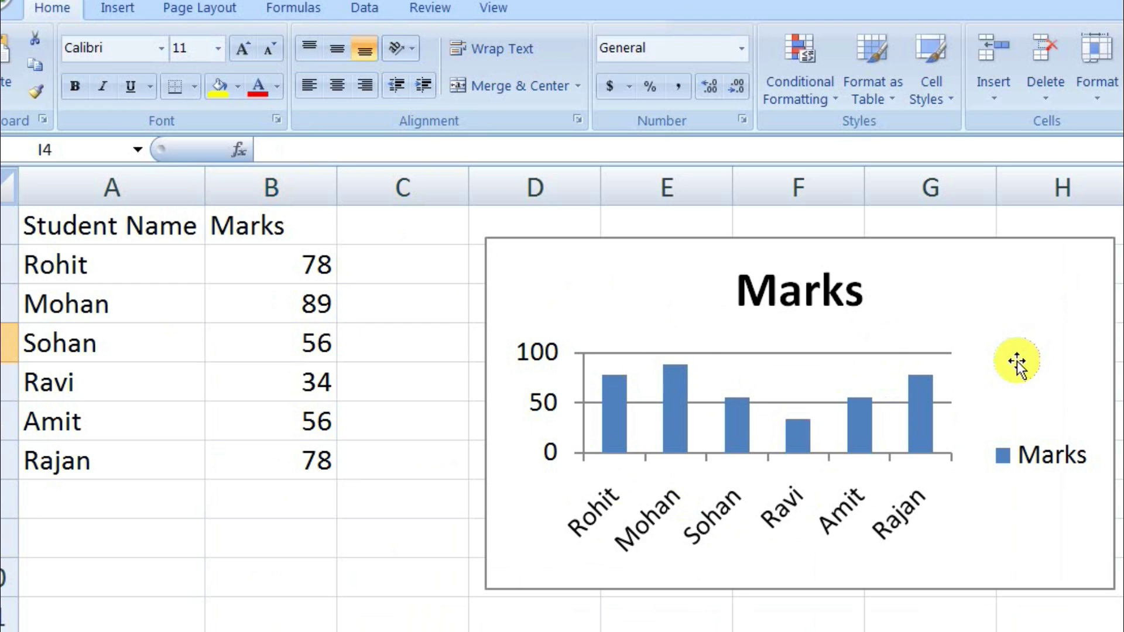
pyautogui.click(881, 355)
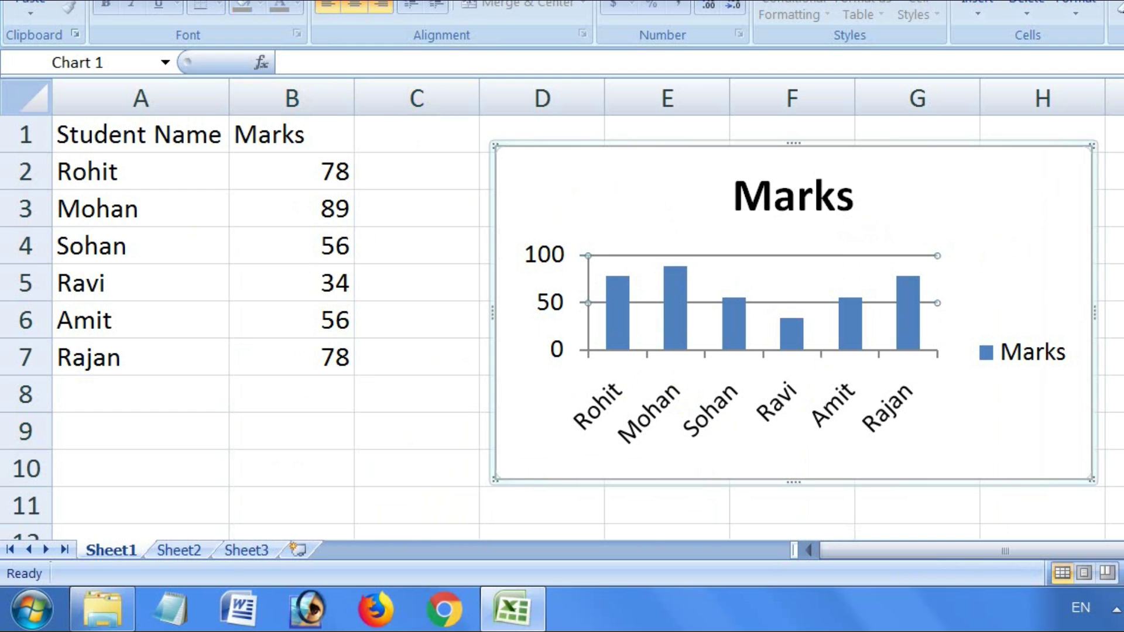
pyautogui.click(1112, 246)
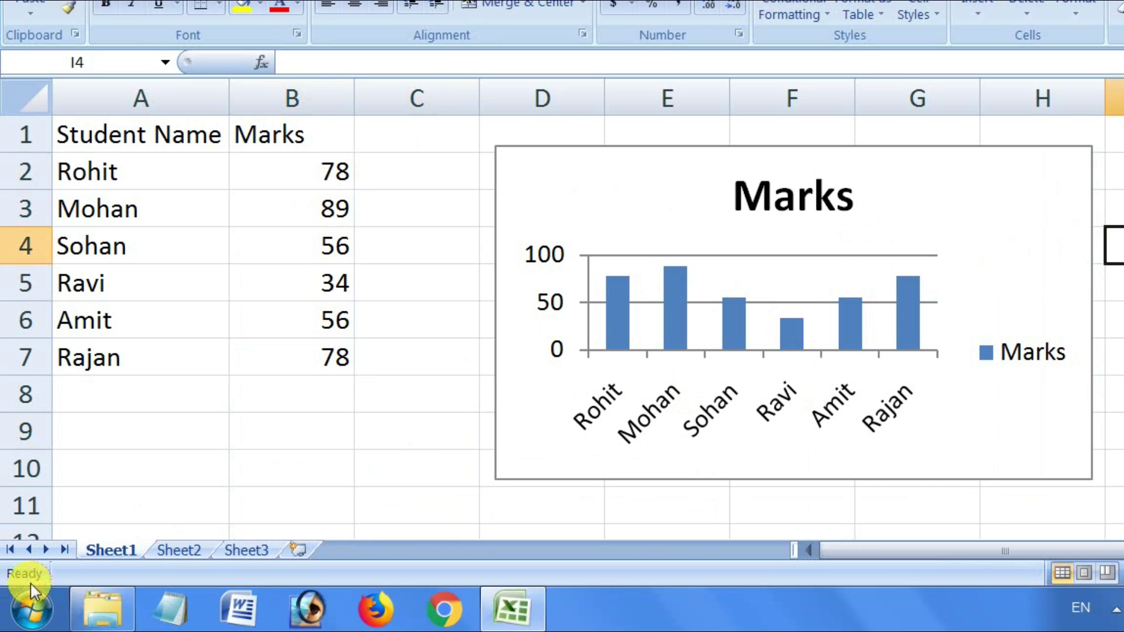
pyautogui.click(24, 622)
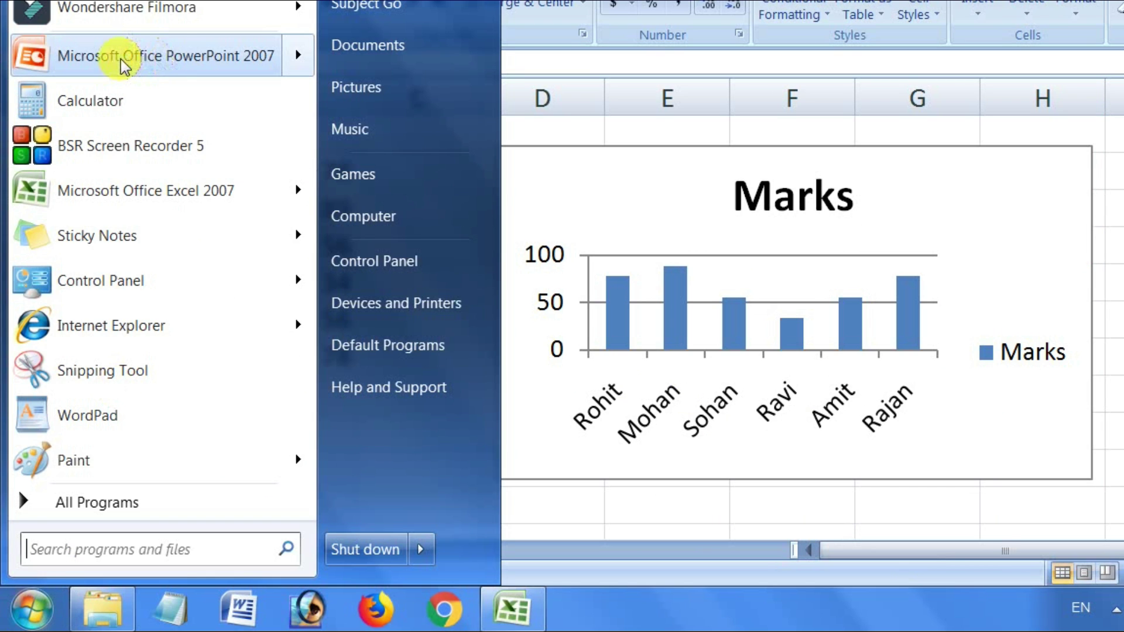
pyautogui.click(91, 505)
pyautogui.scroll(-2, 146, 388)
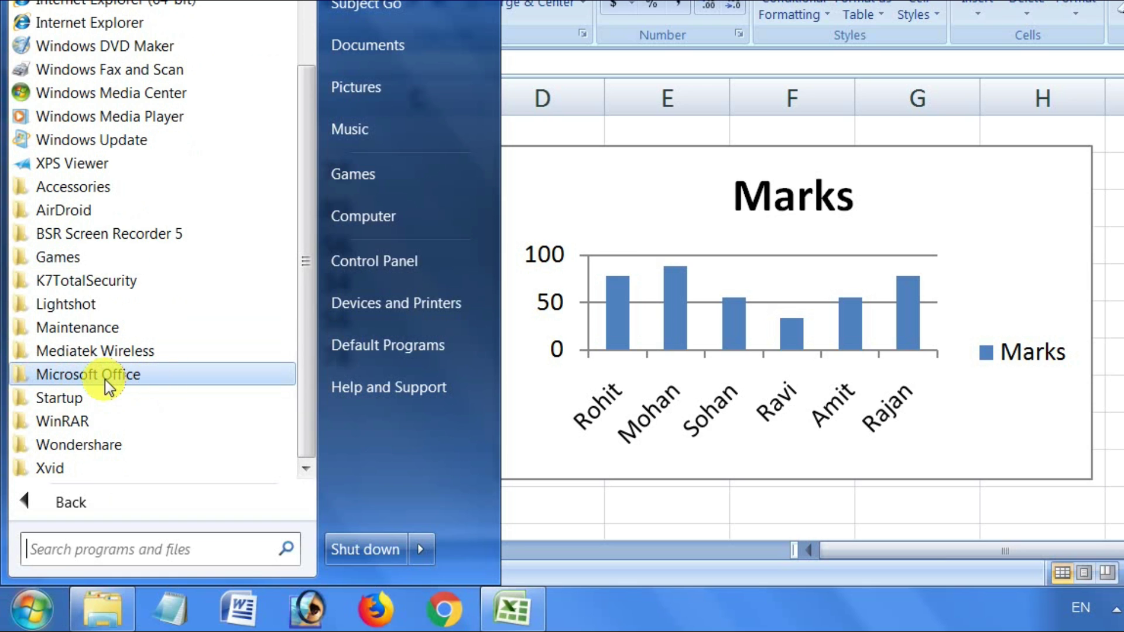
pyautogui.click(147, 383)
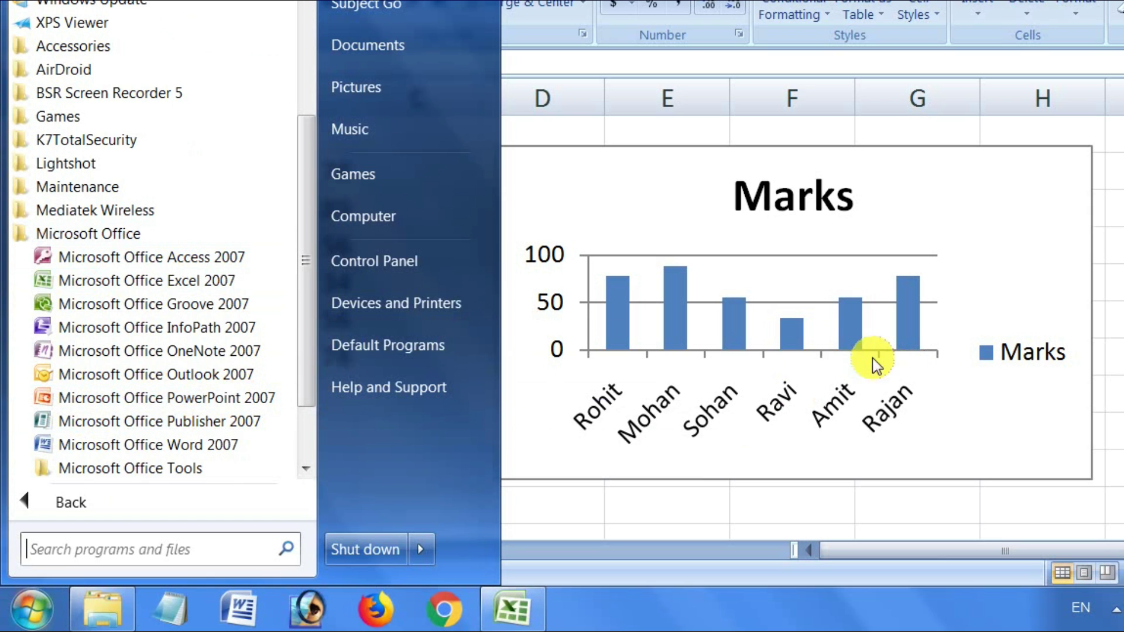
pyautogui.click(1119, 341)
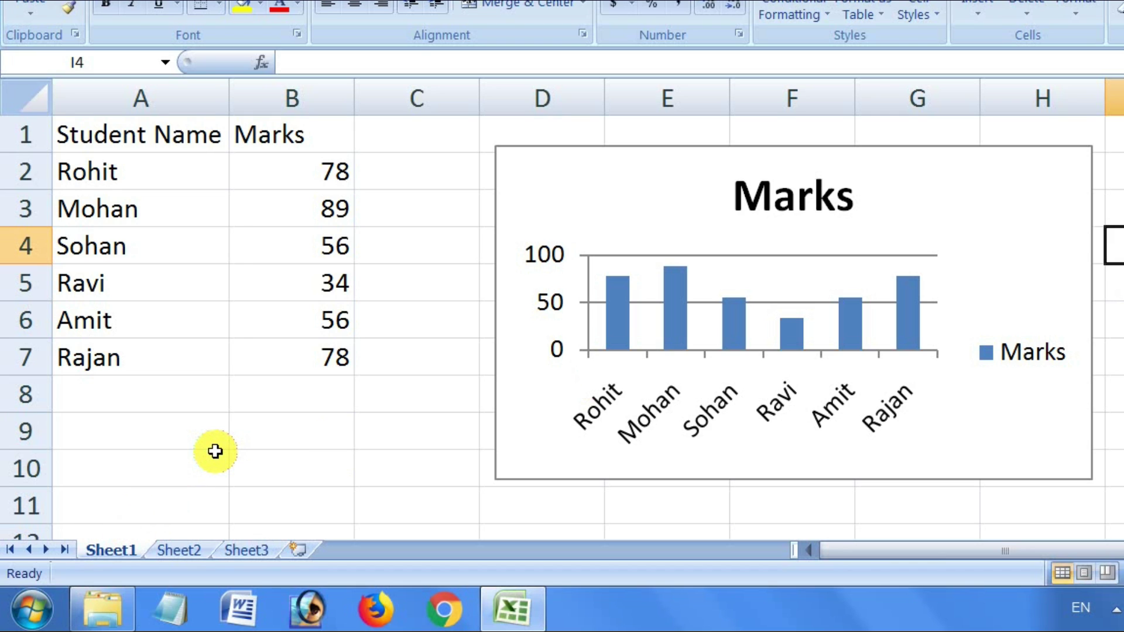
# Replace the Run dialog's old entry with the powerpnt command
pyautogui.press('super+r')
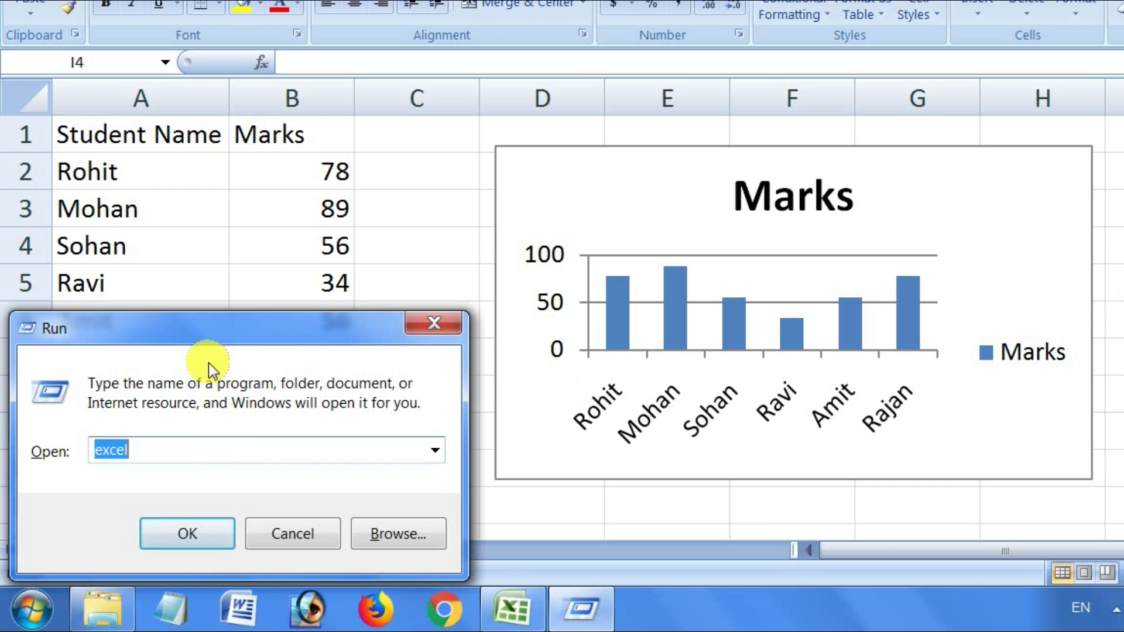
pyautogui.moveTo(205, 335); pyautogui.dragTo(225, 258)
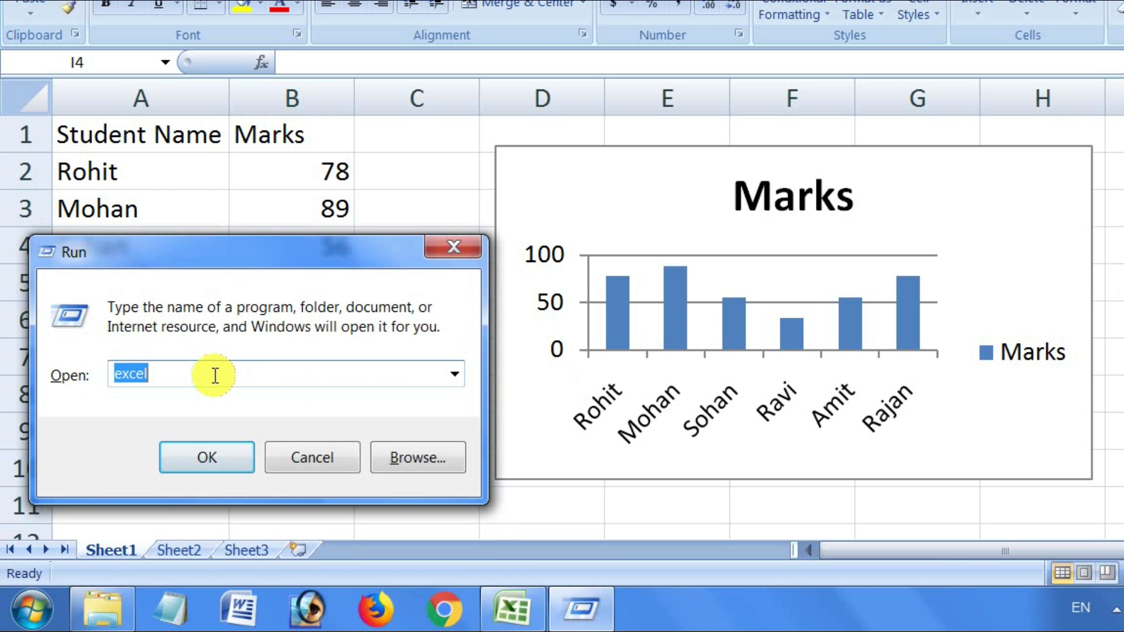
pyautogui.press('BackSpace')
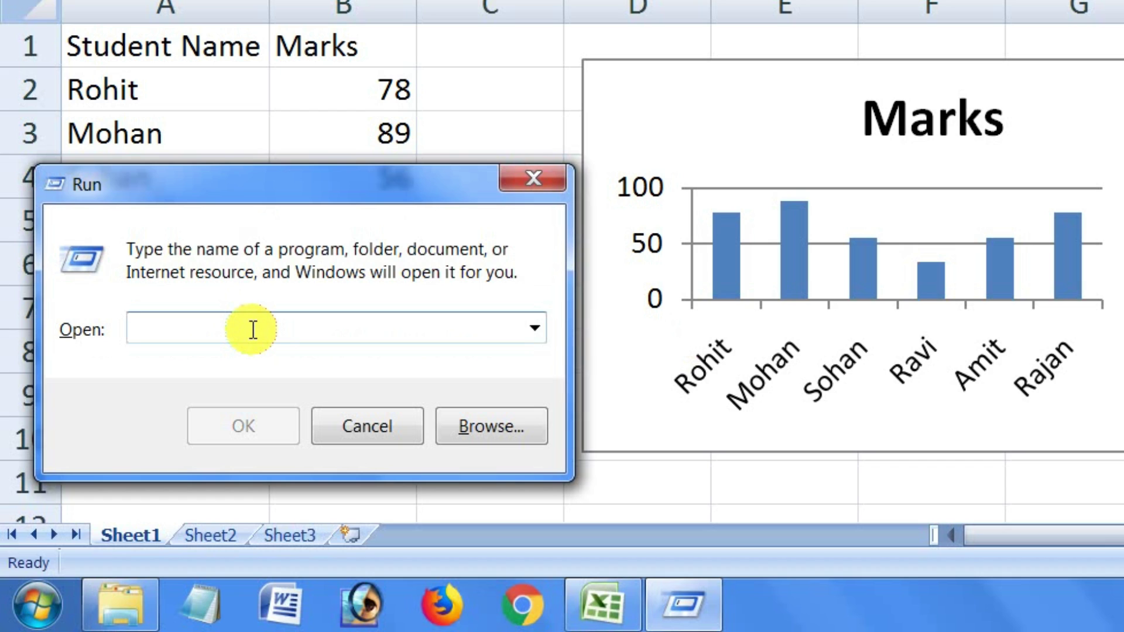
pyautogui.write('po')
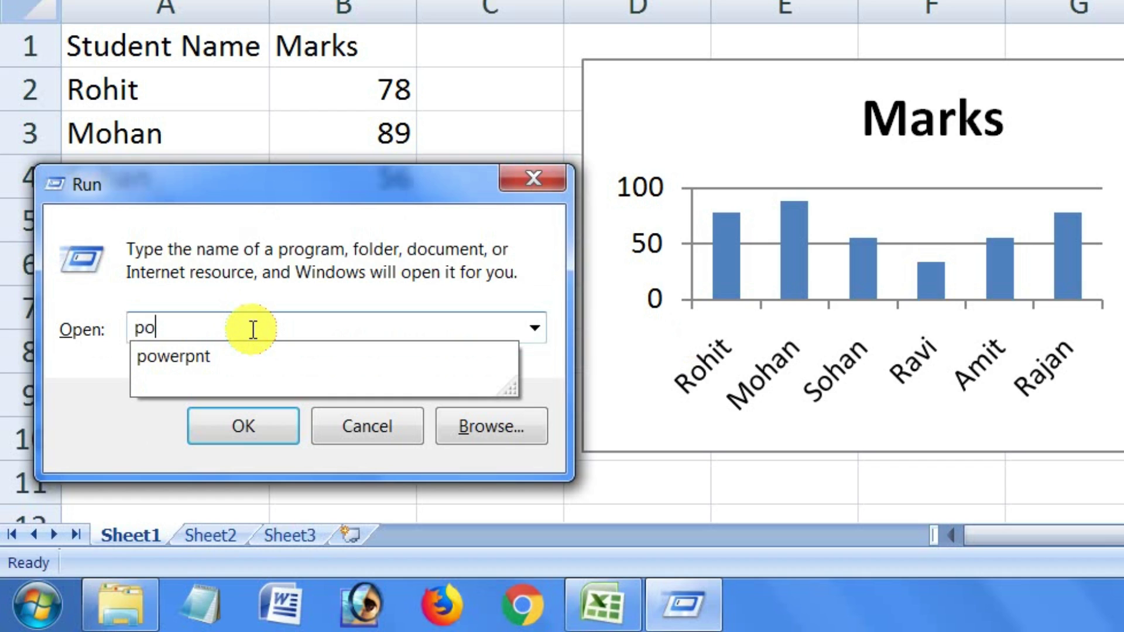
pyautogui.write('wer')
pyautogui.press('Down')
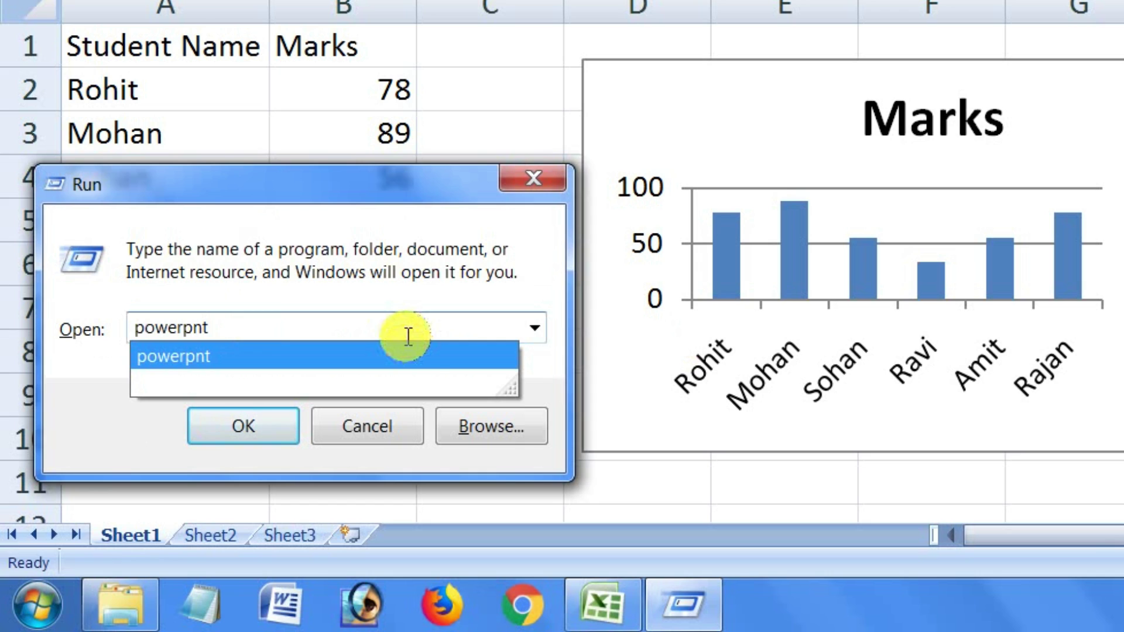
pyautogui.click(422, 352)
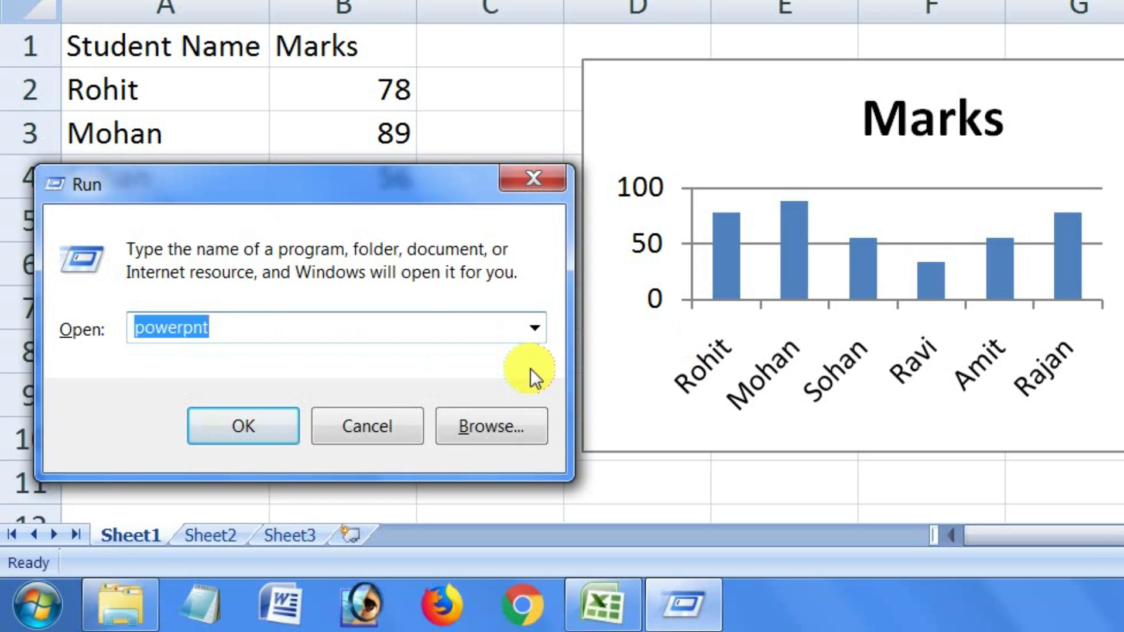
pyautogui.click(336, 326)
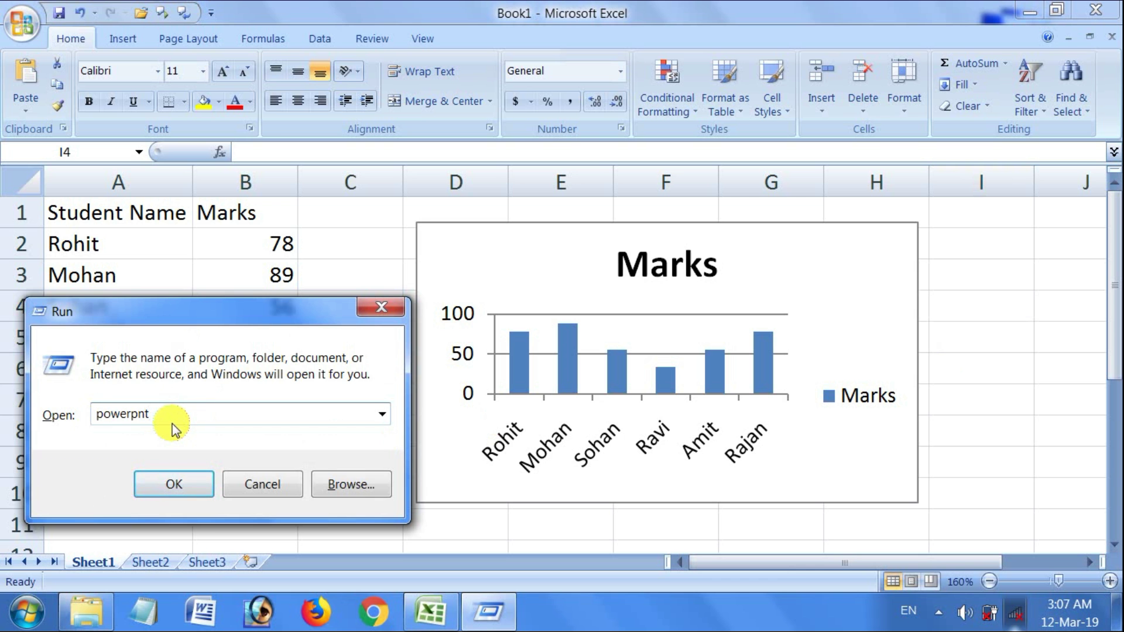
# Launch PowerPoint maximized, then copy the Marks chart from Excel and return to PowerPoint
pyautogui.click(176, 484)
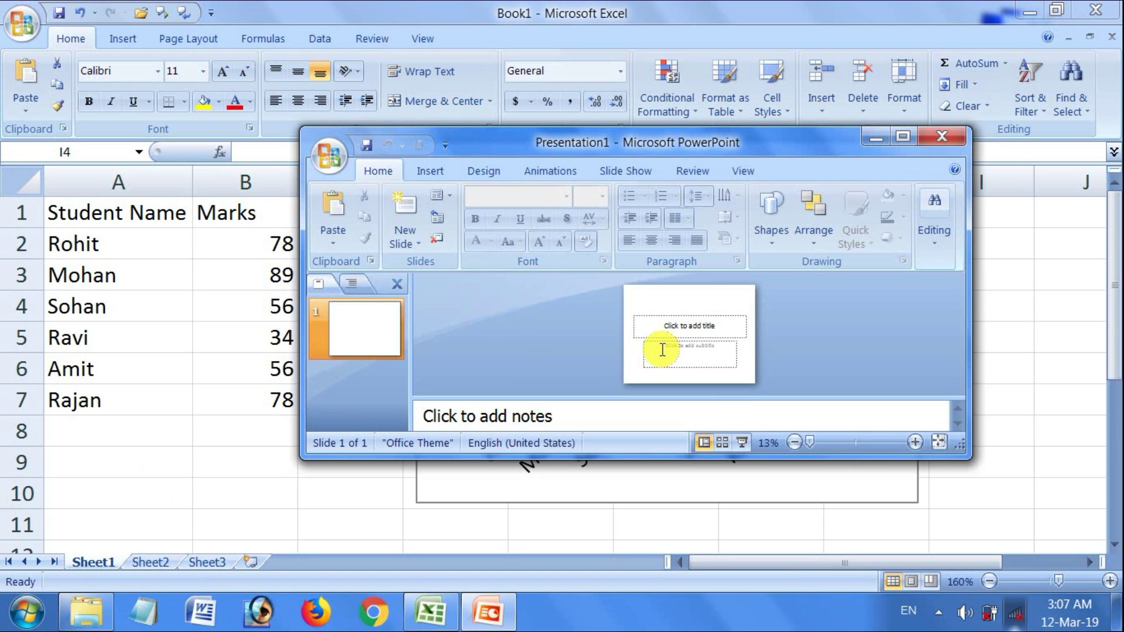
pyautogui.click(902, 137)
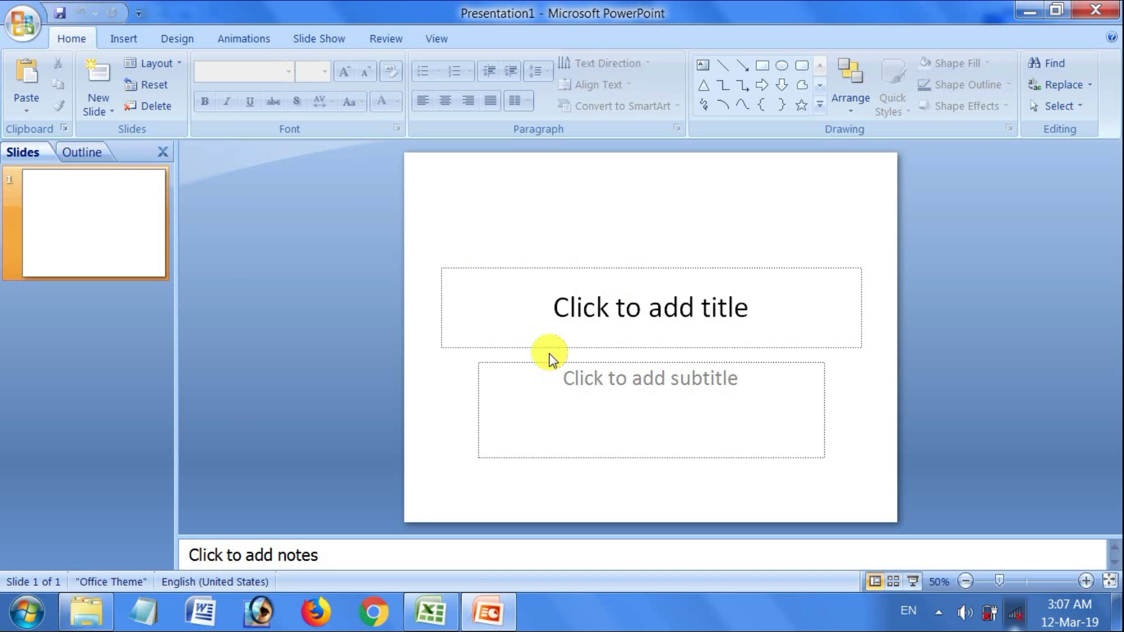
pyautogui.click(436, 608)
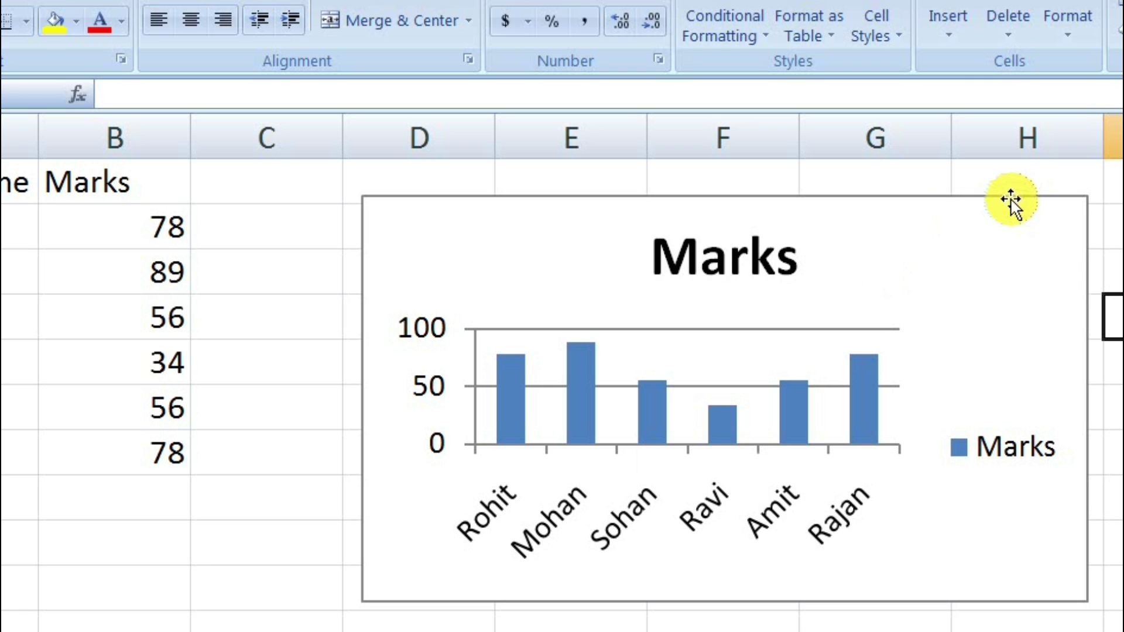
pyautogui.click(1011, 199)
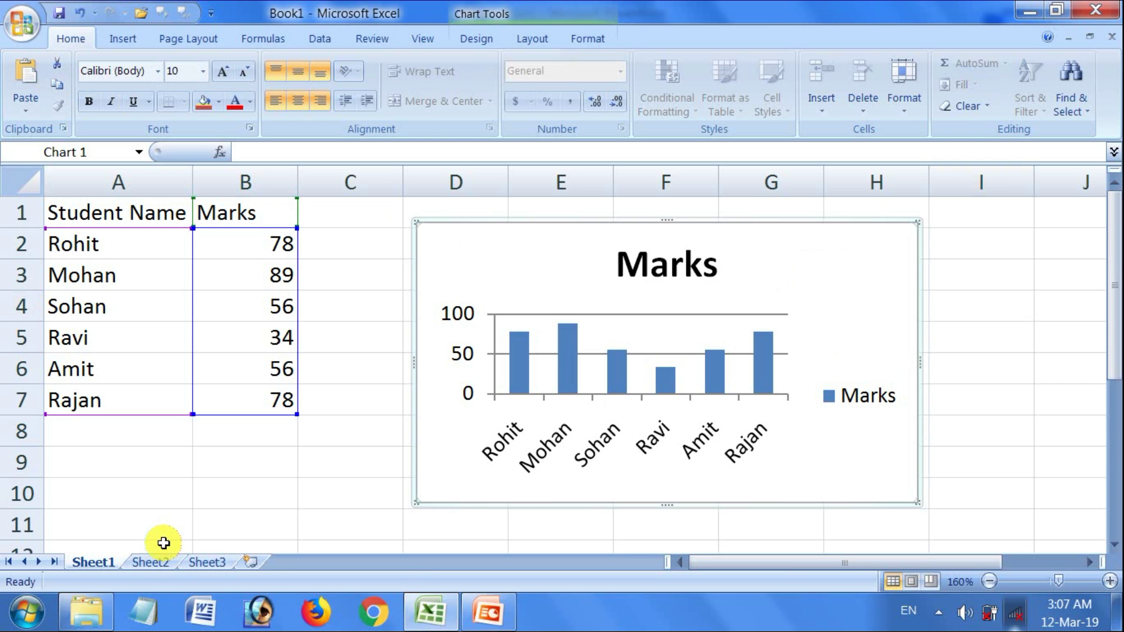
pyautogui.moveTo(489, 612)
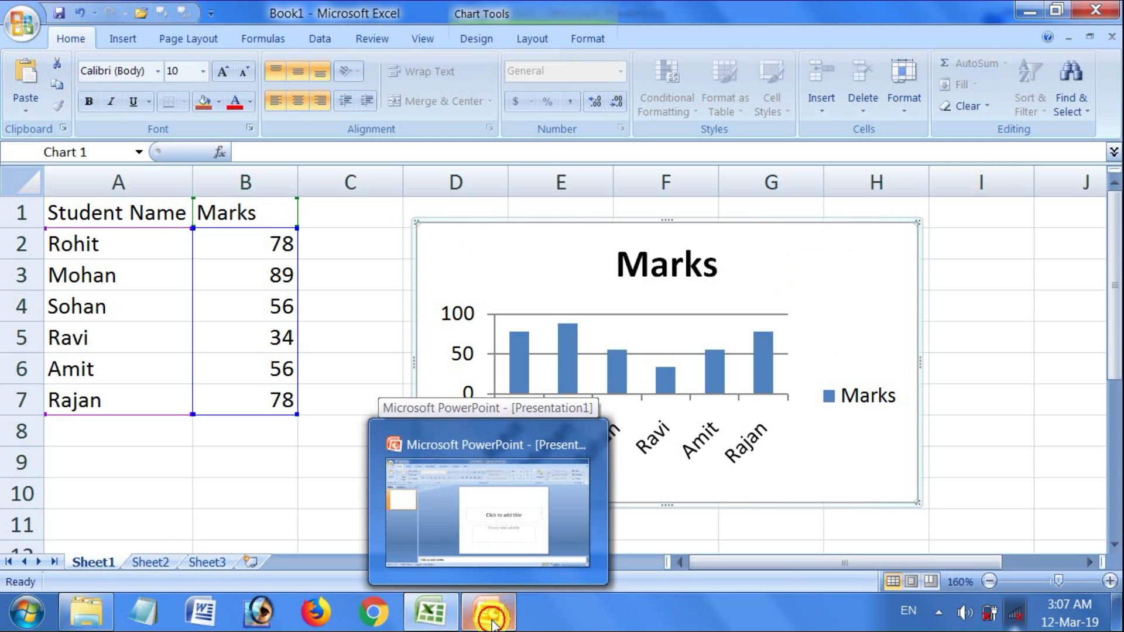
pyautogui.click(491, 621)
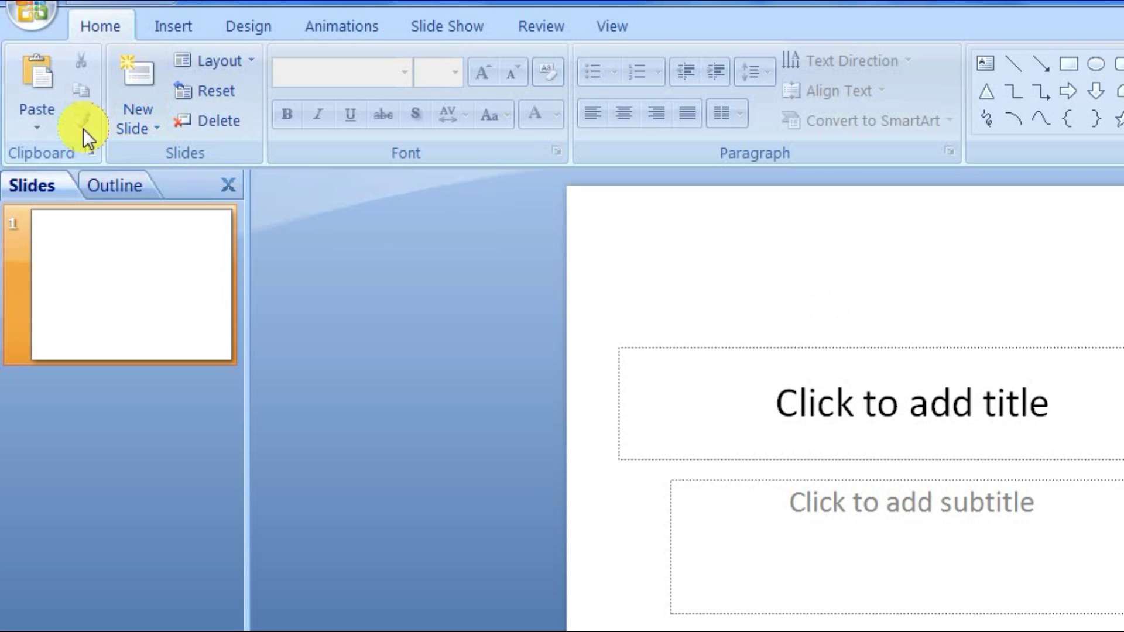
pyautogui.click(44, 129)
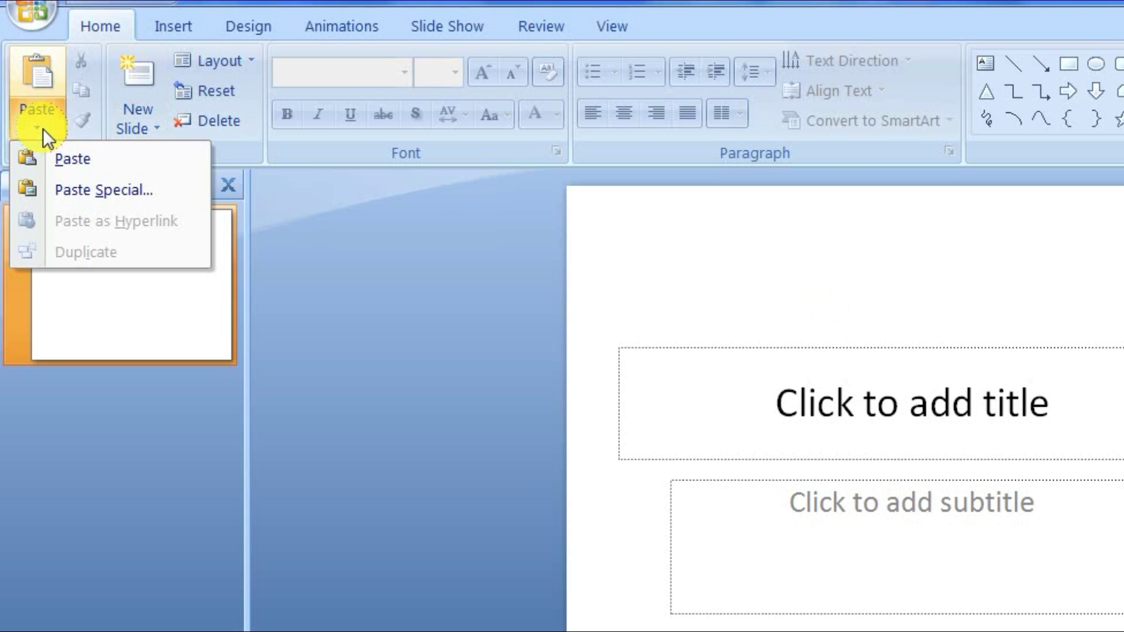
pyautogui.click(73, 163)
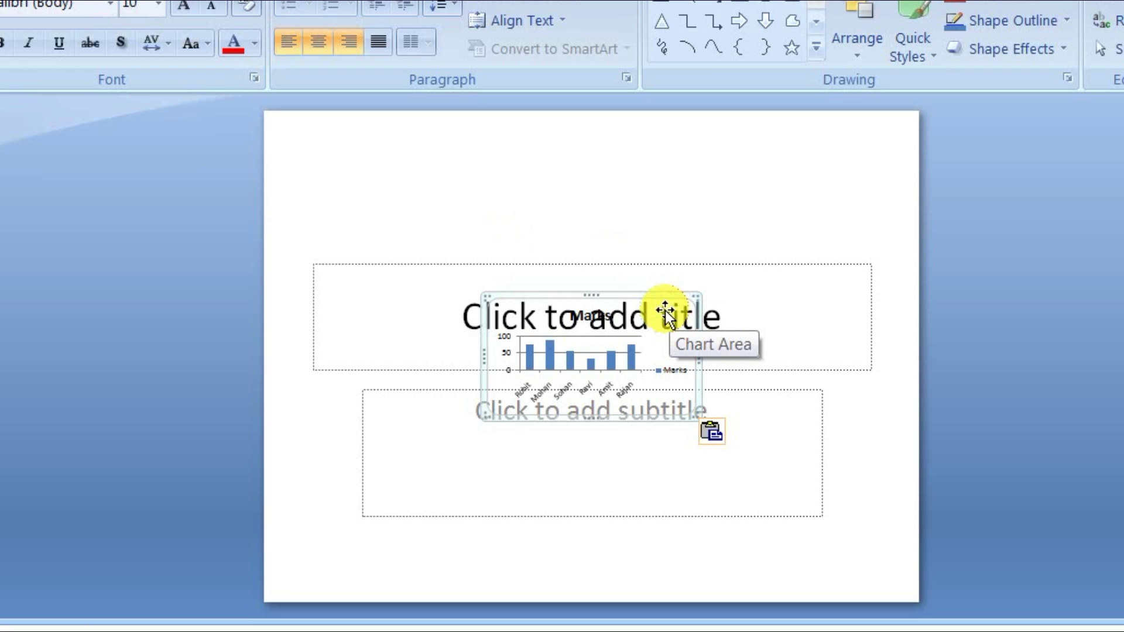
pyautogui.moveTo(665, 301)
pyautogui.mouseDown()
pyautogui.moveTo(666, 199)
pyautogui.moveTo(805, 151)
pyautogui.mouseUp()
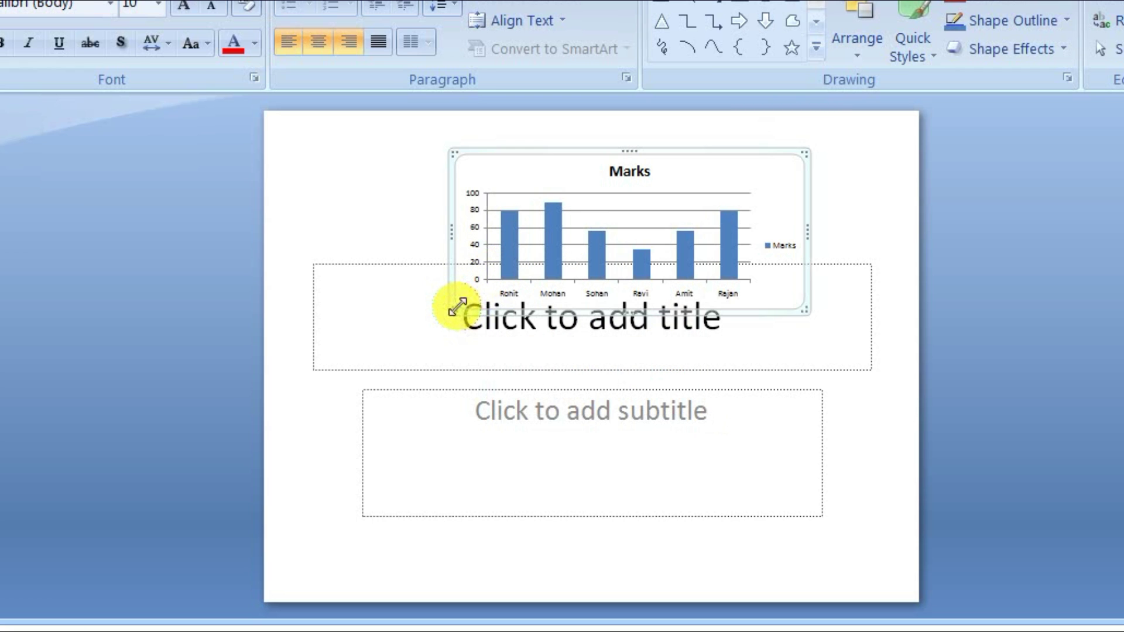
pyautogui.moveTo(454, 308); pyautogui.dragTo(363, 438)
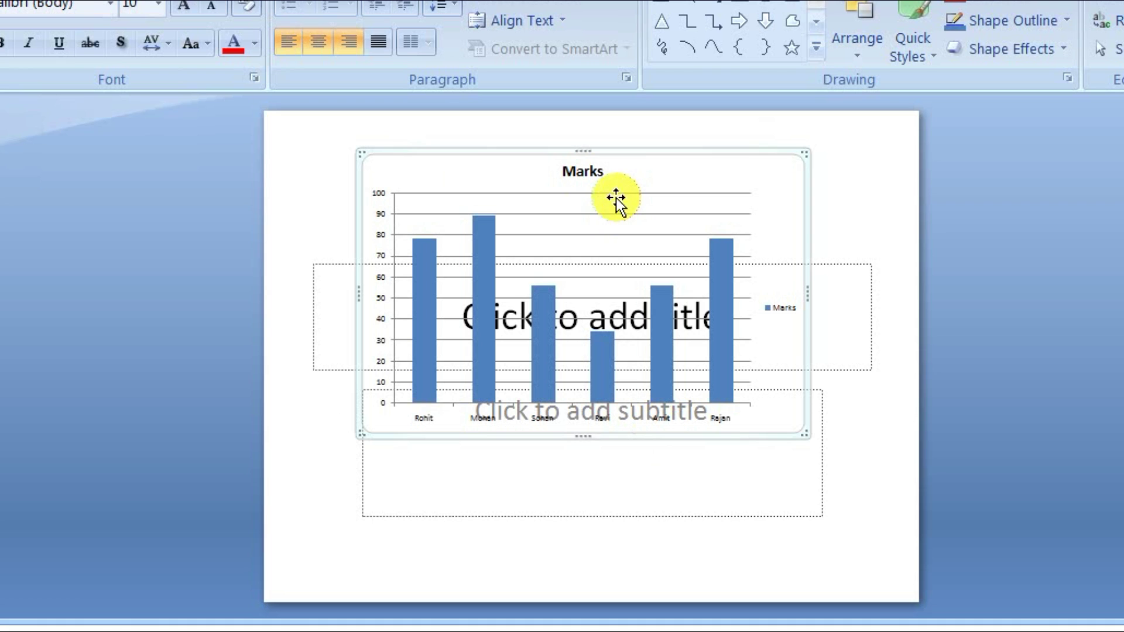
pyautogui.moveTo(634, 173)
pyautogui.mouseDown()
pyautogui.moveTo(603, 219)
pyautogui.moveTo(725, 139)
pyautogui.mouseUp()
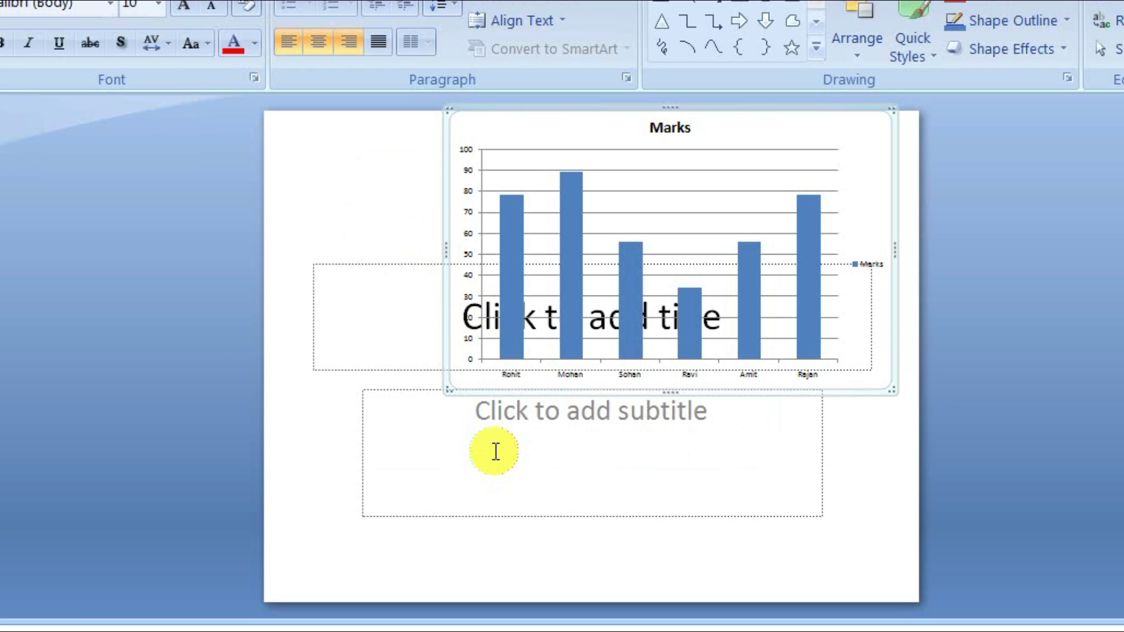
pyautogui.click(740, 162)
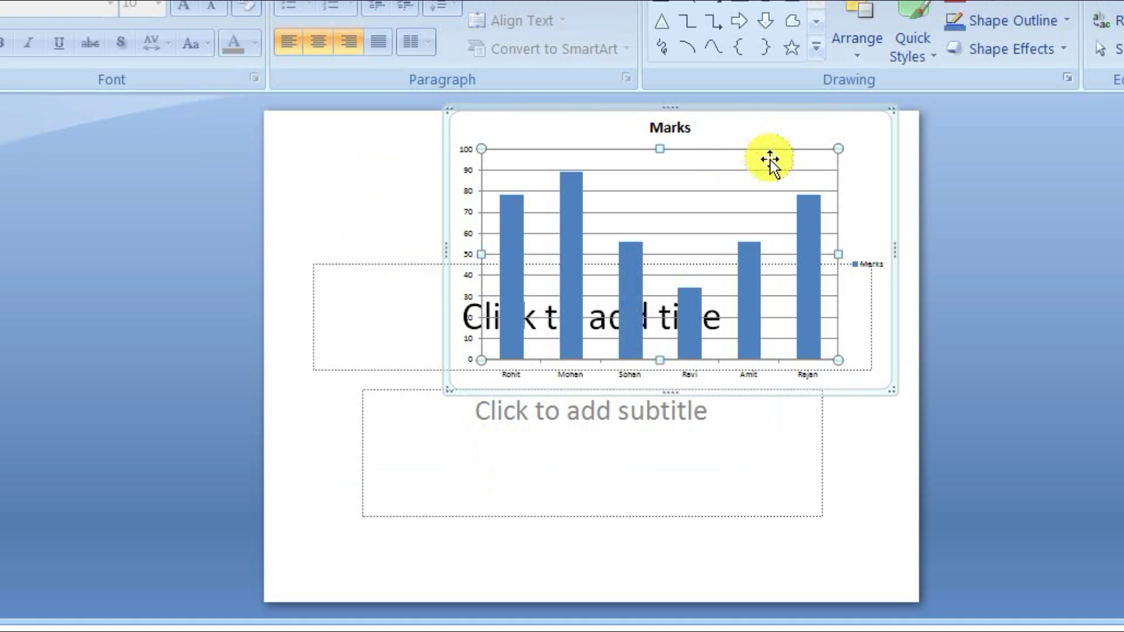
pyautogui.click(853, 137)
# Delete the pasted chart plus the title and subtitle placeholders from slide 1
pyautogui.press('Delete')
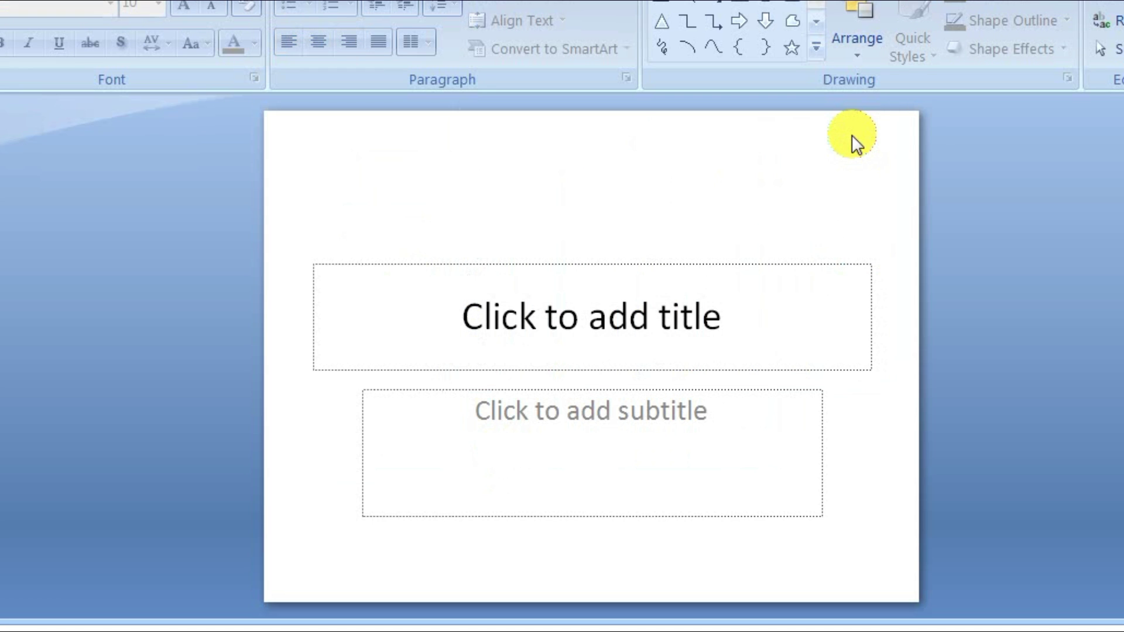
pyautogui.click(707, 274)
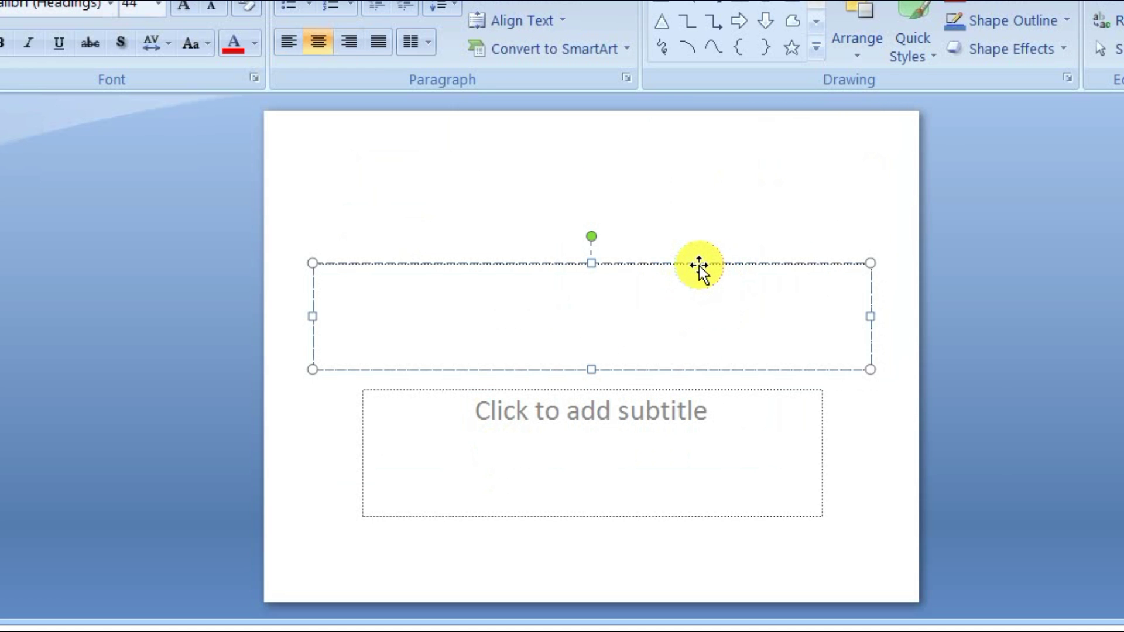
pyautogui.click(699, 264)
pyautogui.press('Delete')
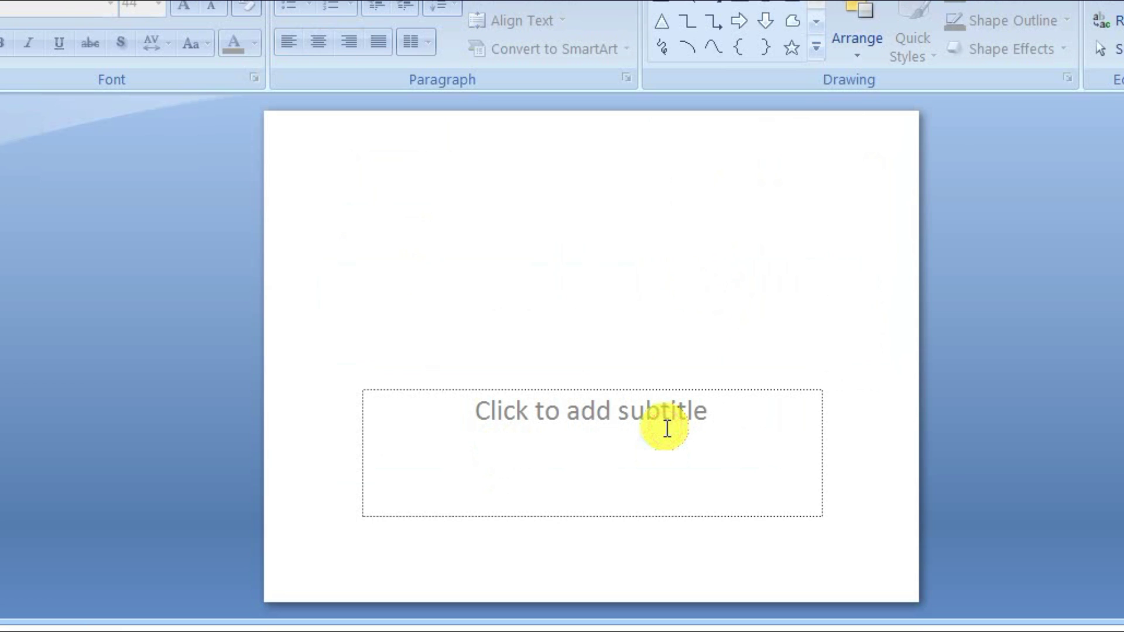
pyautogui.click(665, 426)
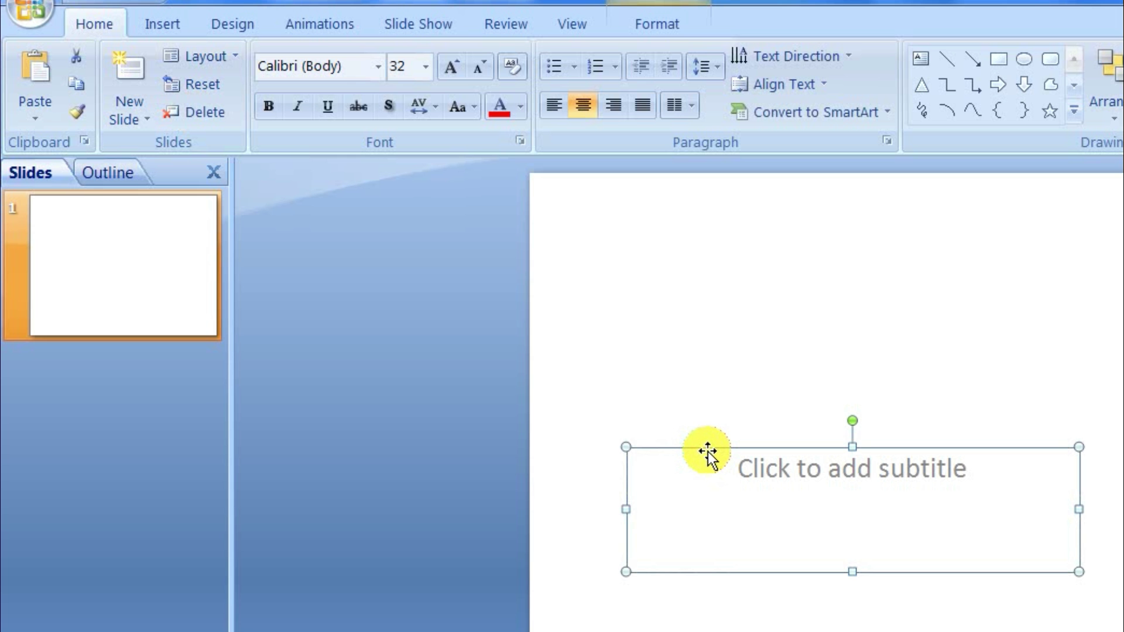
pyautogui.press('Delete')
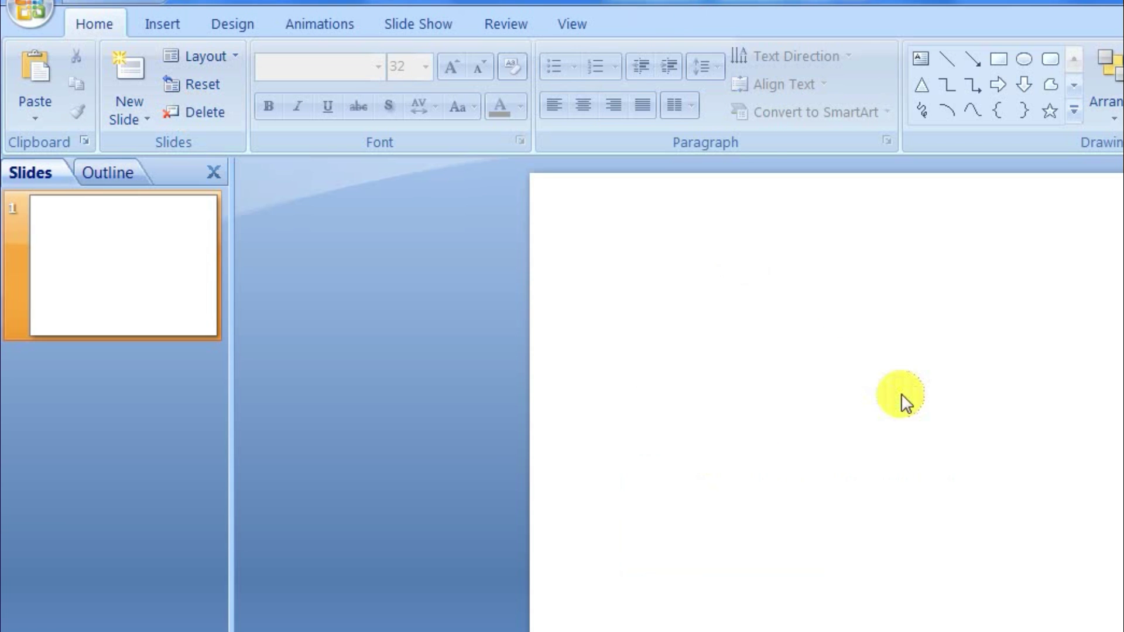
# Paste the Marks chart onto the blank slide and stretch its handles to fill most of it
pyautogui.click(46, 117)
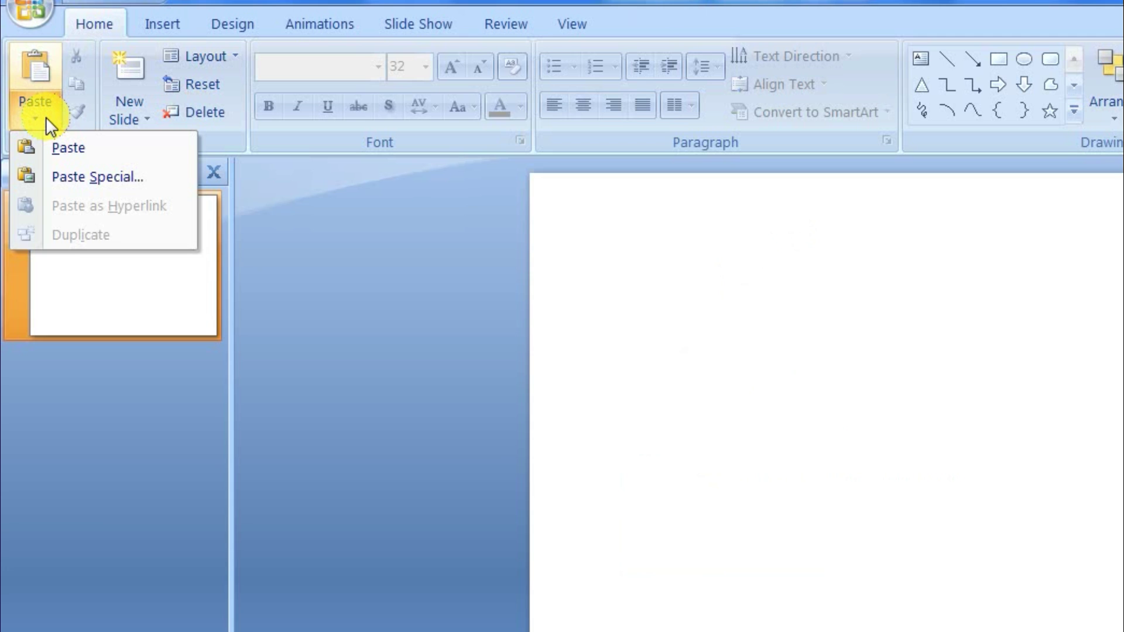
pyautogui.click(73, 150)
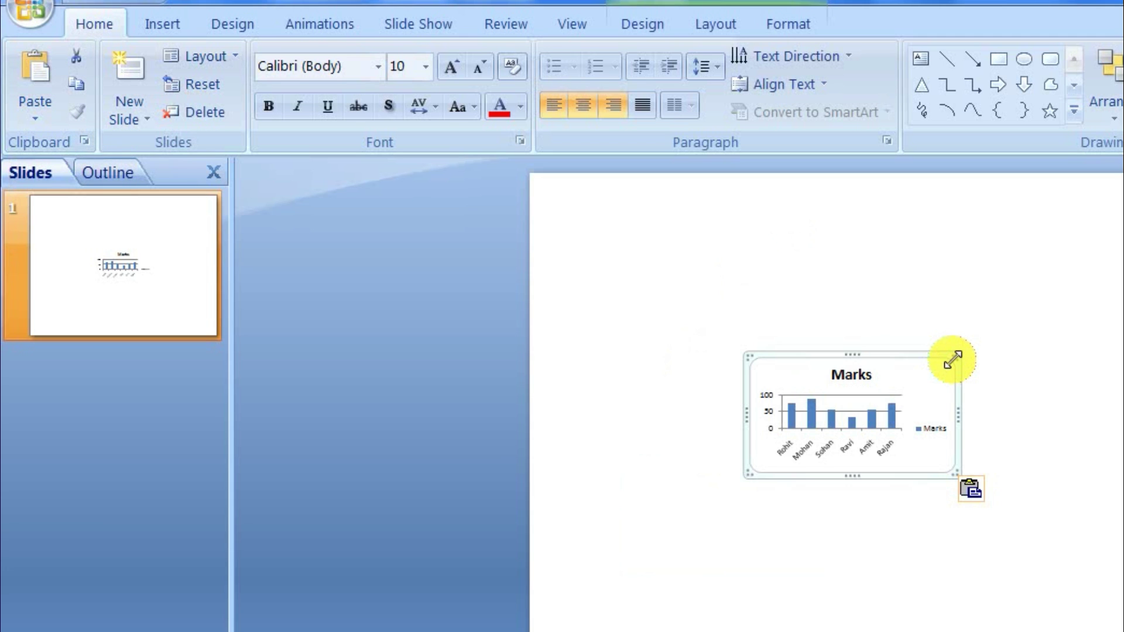
pyautogui.moveTo(951, 359); pyautogui.dragTo(1094, 235)
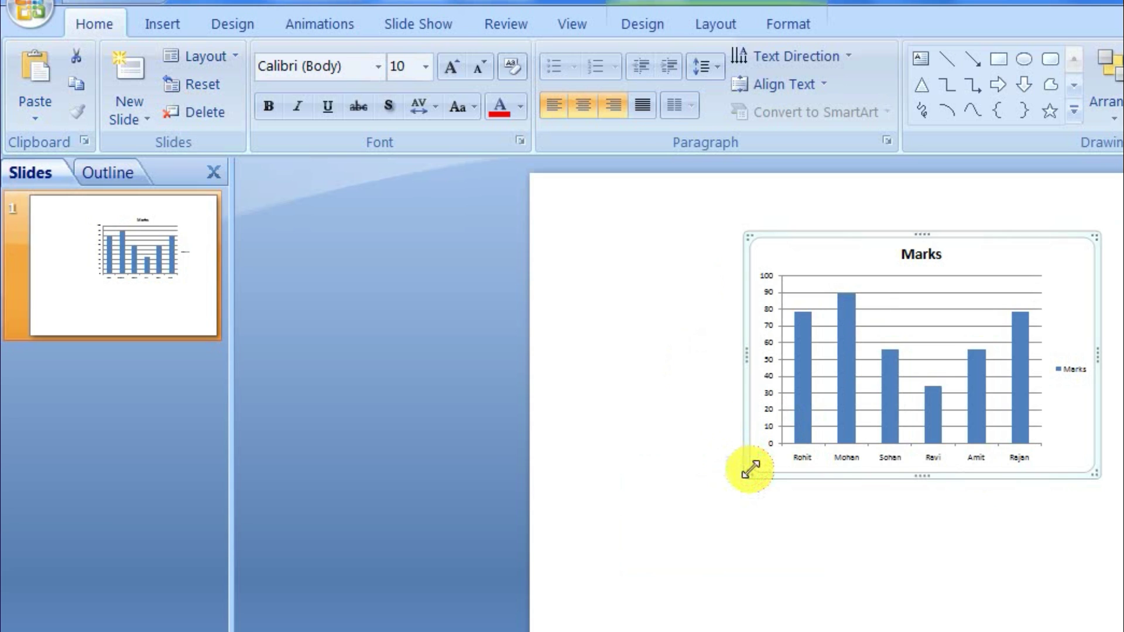
pyautogui.moveTo(750, 469); pyautogui.dragTo(710, 514)
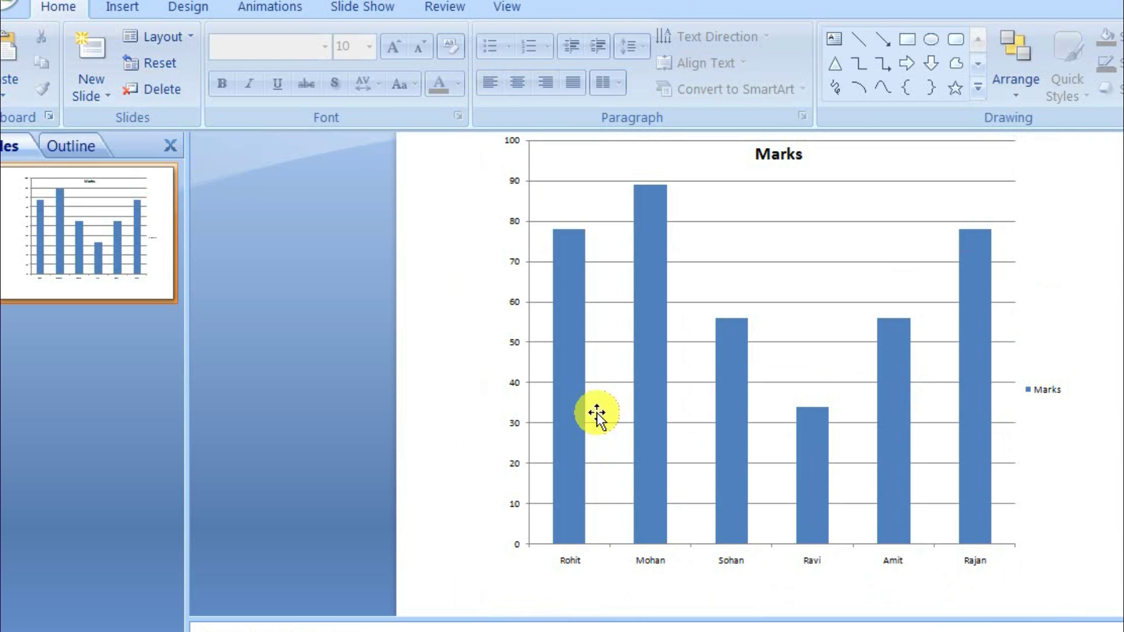
pyautogui.click(533, 550)
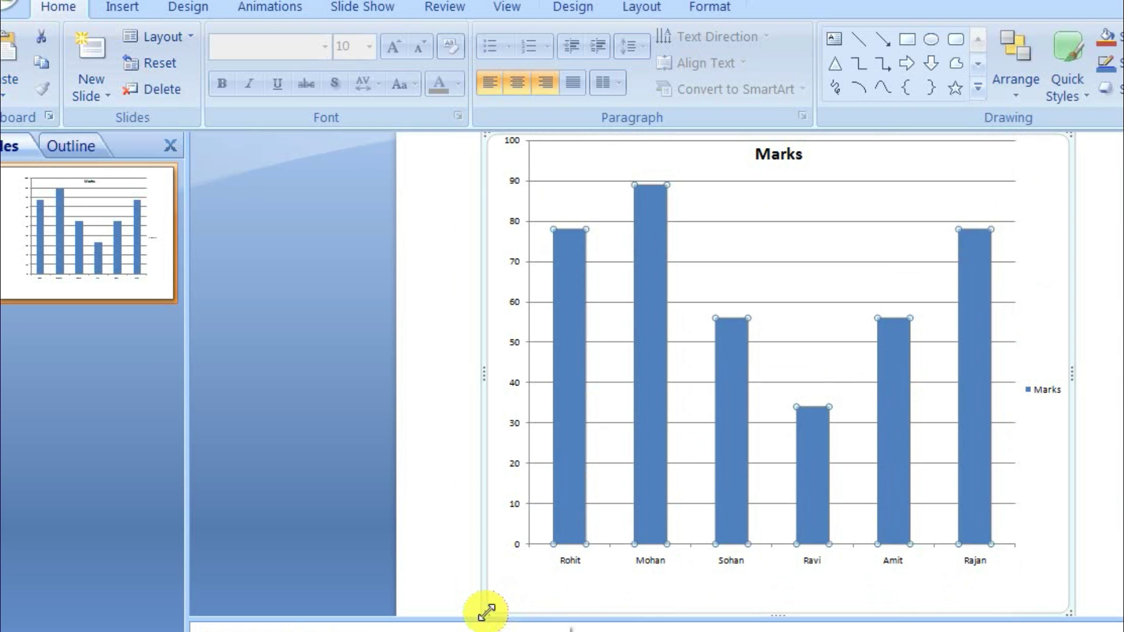
pyautogui.moveTo(485, 612)
pyautogui.mouseDown()
pyautogui.moveTo(460, 612)
pyautogui.moveTo(472, 585)
pyautogui.mouseUp()
pyautogui.moveTo(469, 373); pyautogui.dragTo(430, 373)
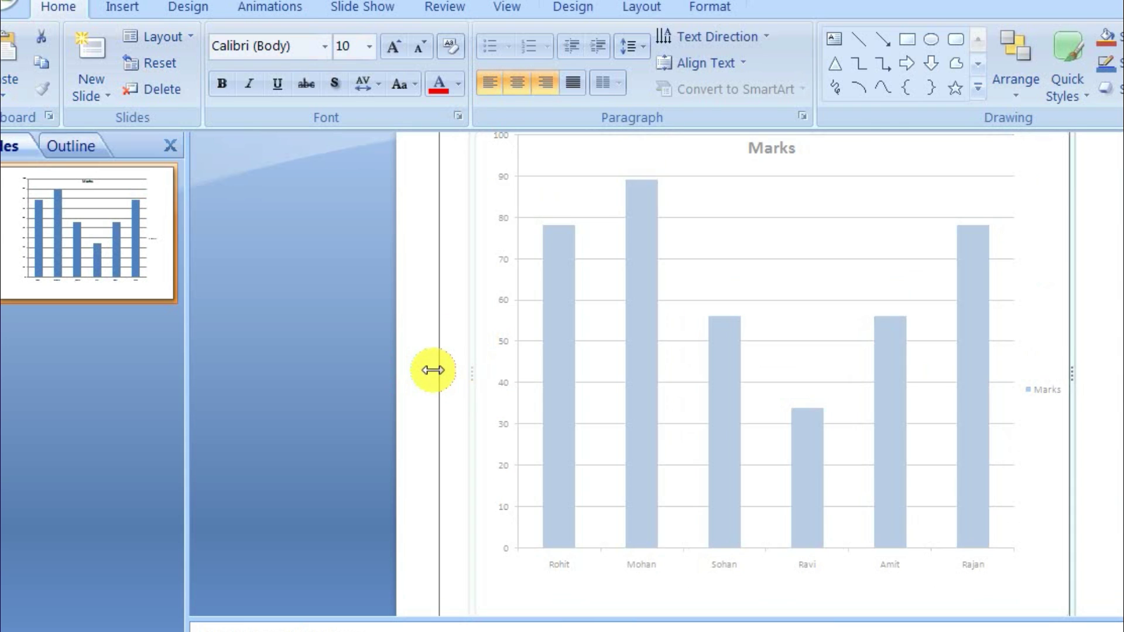
pyautogui.moveTo(1074, 373); pyautogui.dragTo(1111, 373)
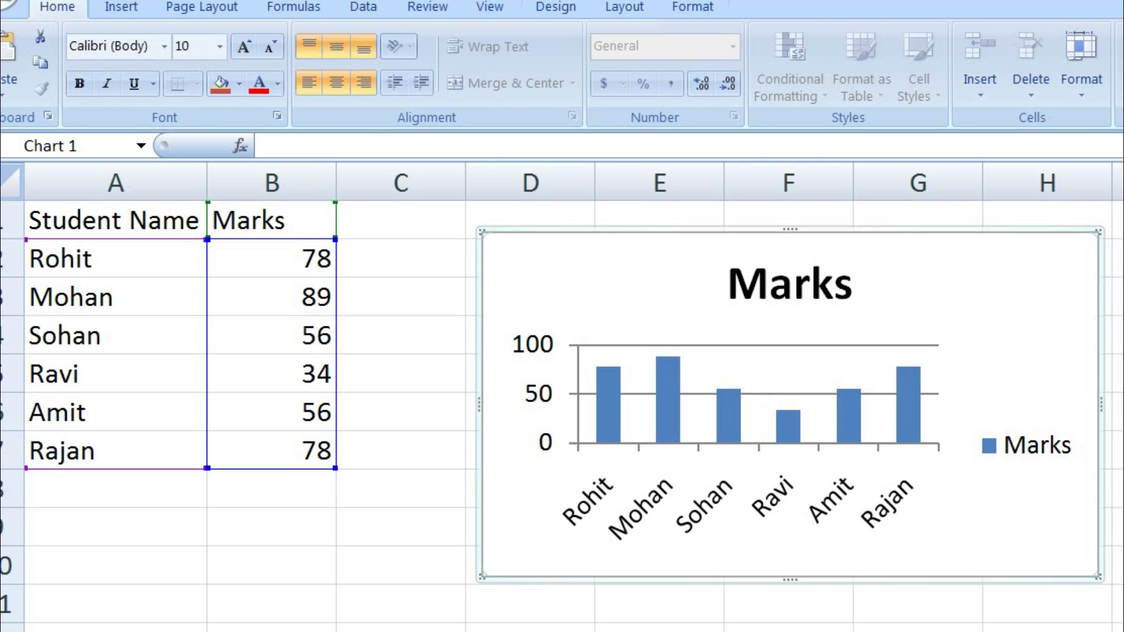
# Change Ravi's mark in B5 to 99 and check the updated chart in PowerPoint
pyautogui.click(378, 511)
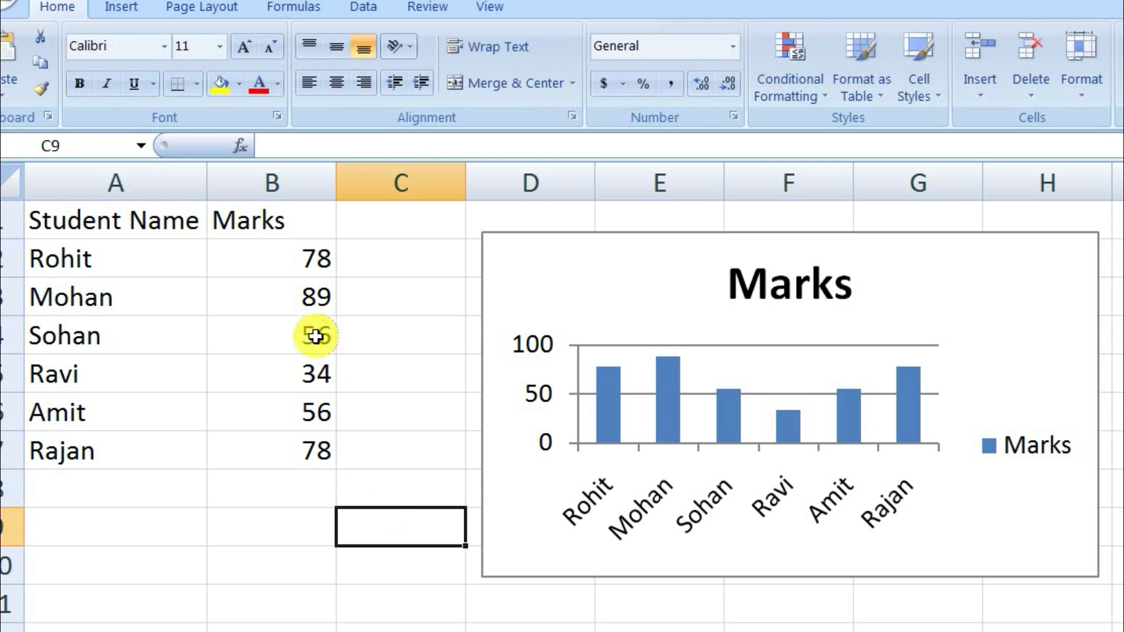
pyautogui.click(312, 301)
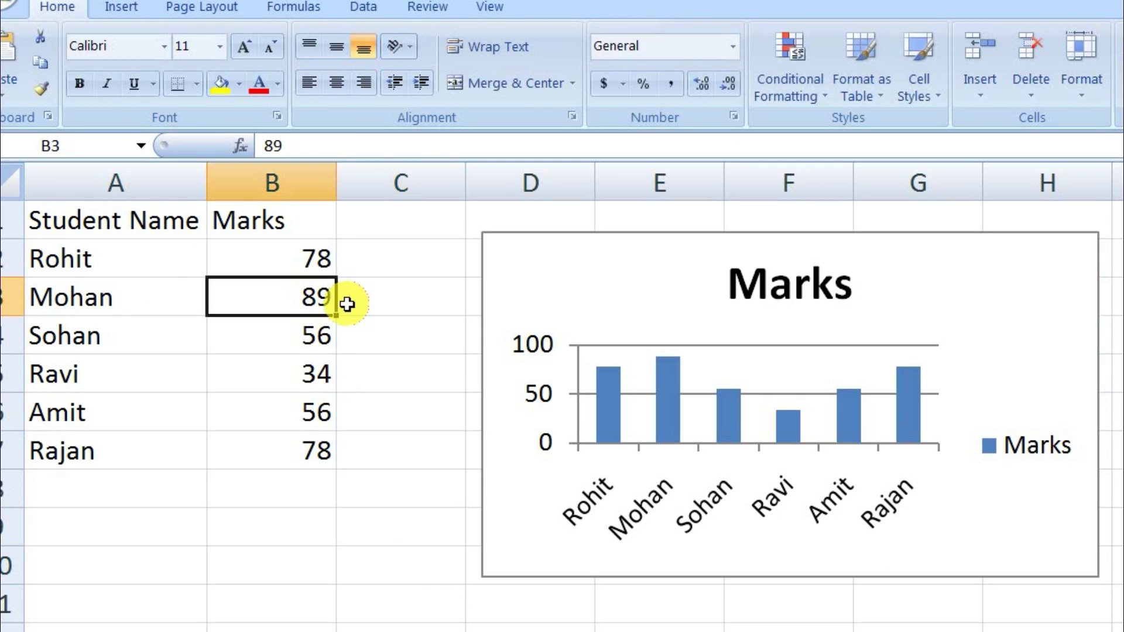
pyautogui.click(312, 376)
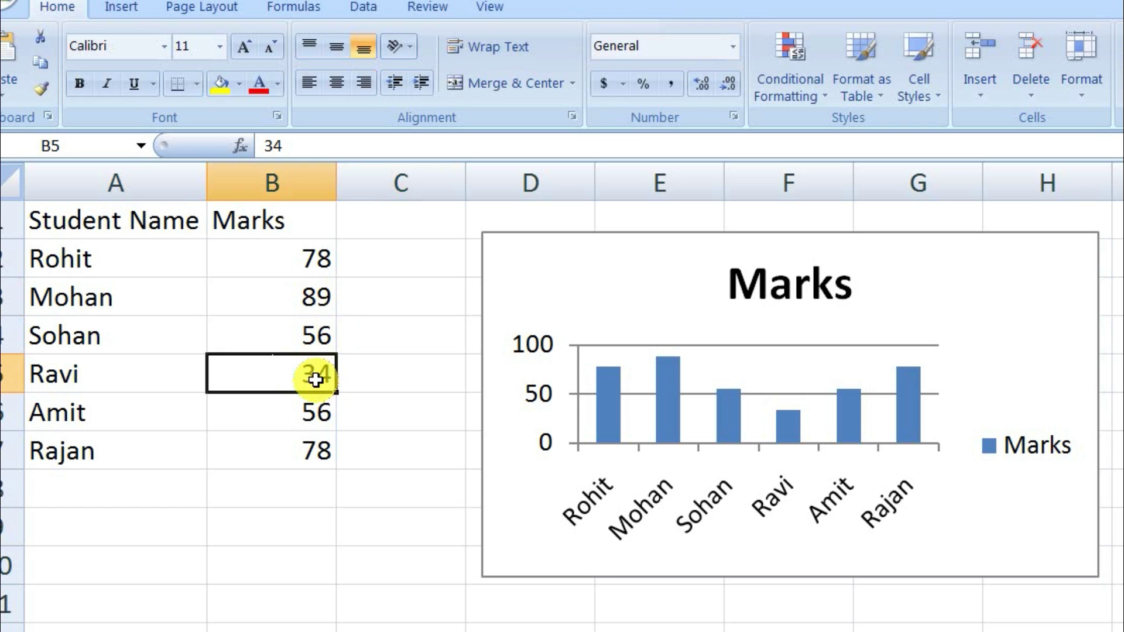
pyautogui.write('99')
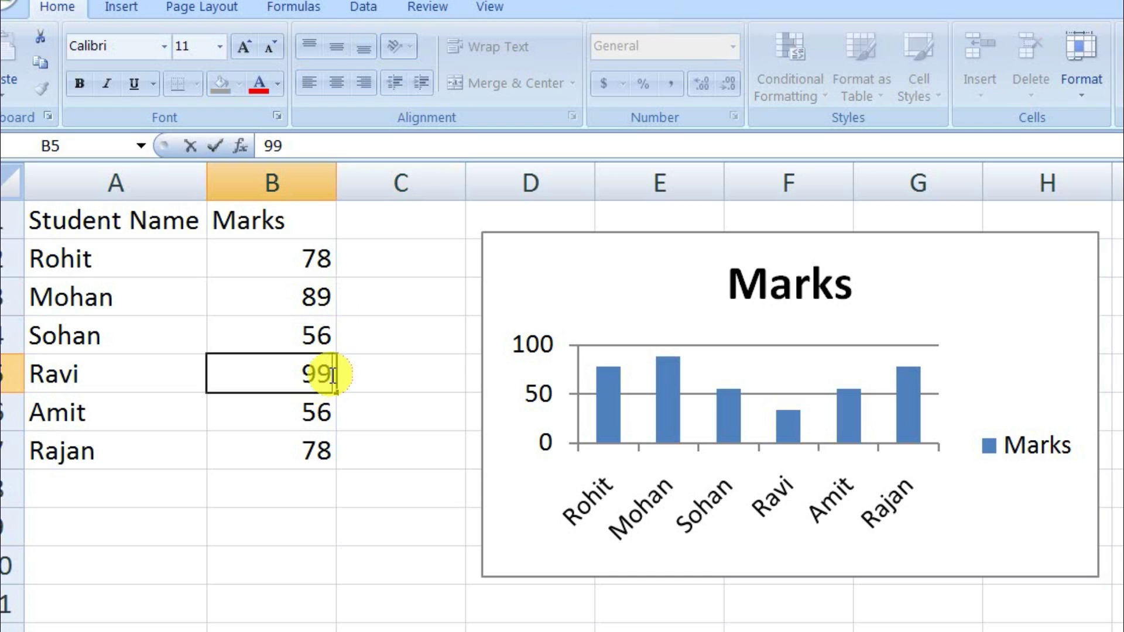
pyautogui.click(371, 466)
pyautogui.click(333, 376)
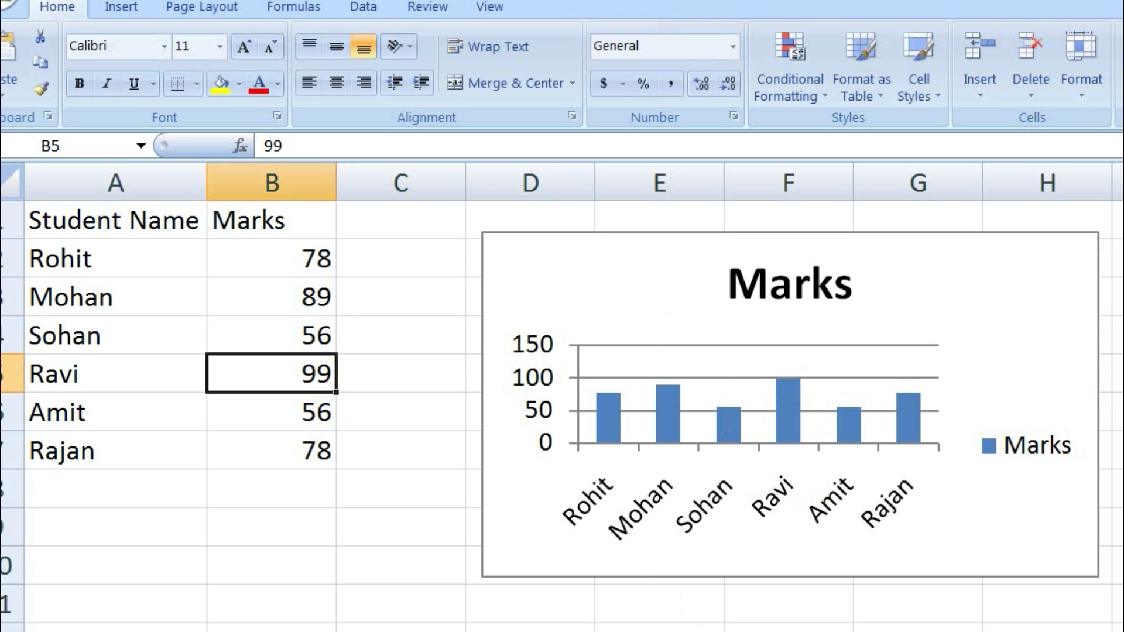
pyautogui.click(621, 631)
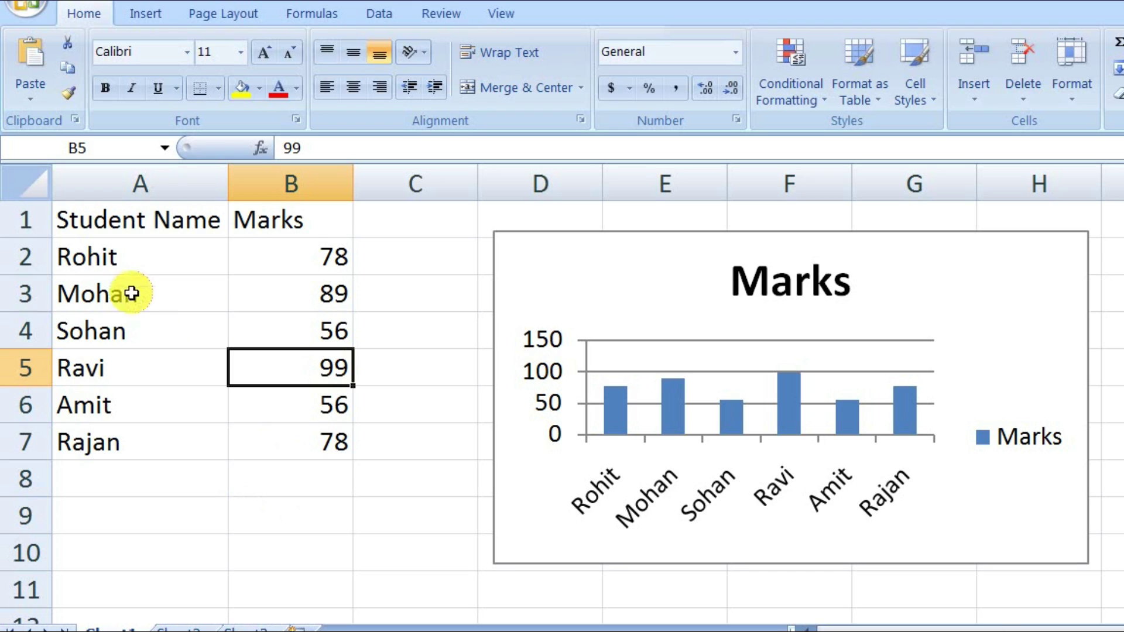
# Change Rohit's mark in cell B2 to 500
pyautogui.click(322, 260)
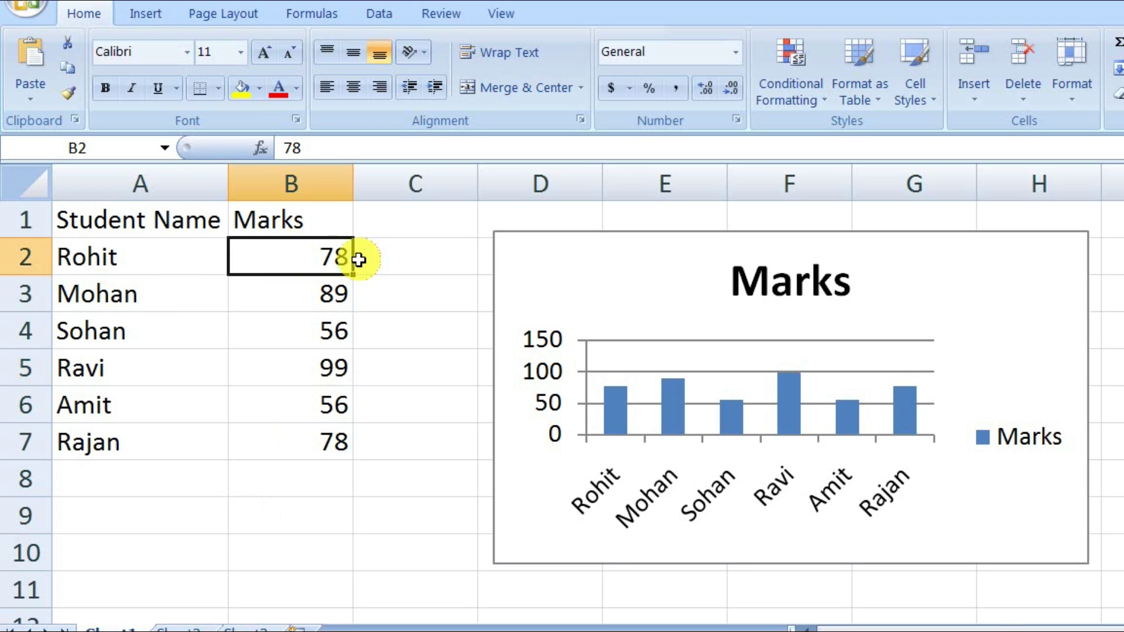
pyautogui.write('500')
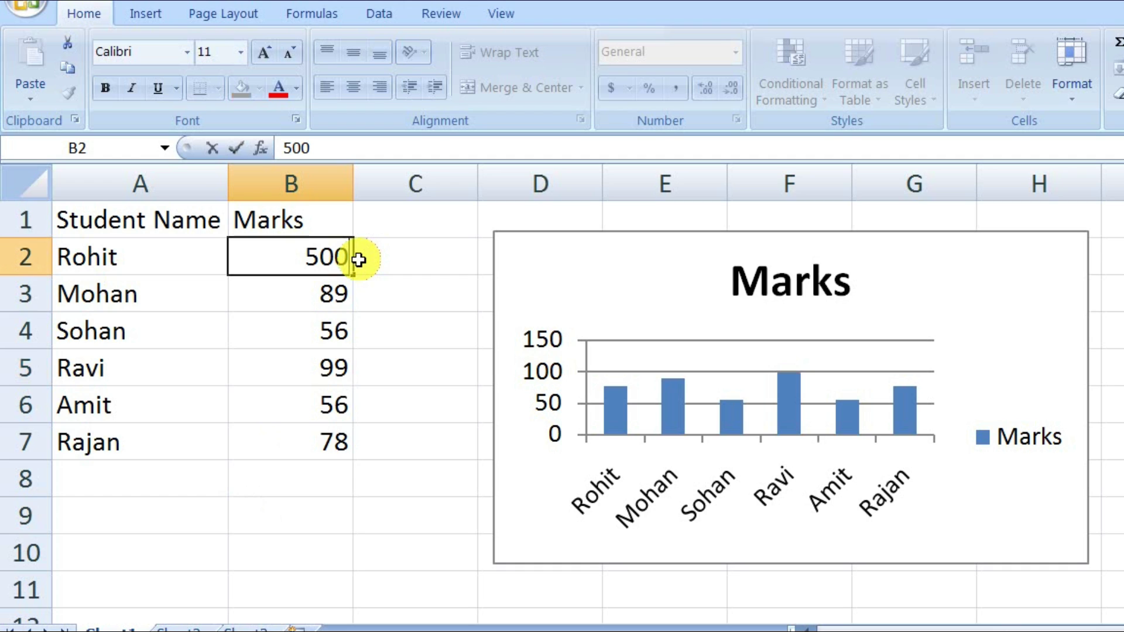
pyautogui.click(402, 252)
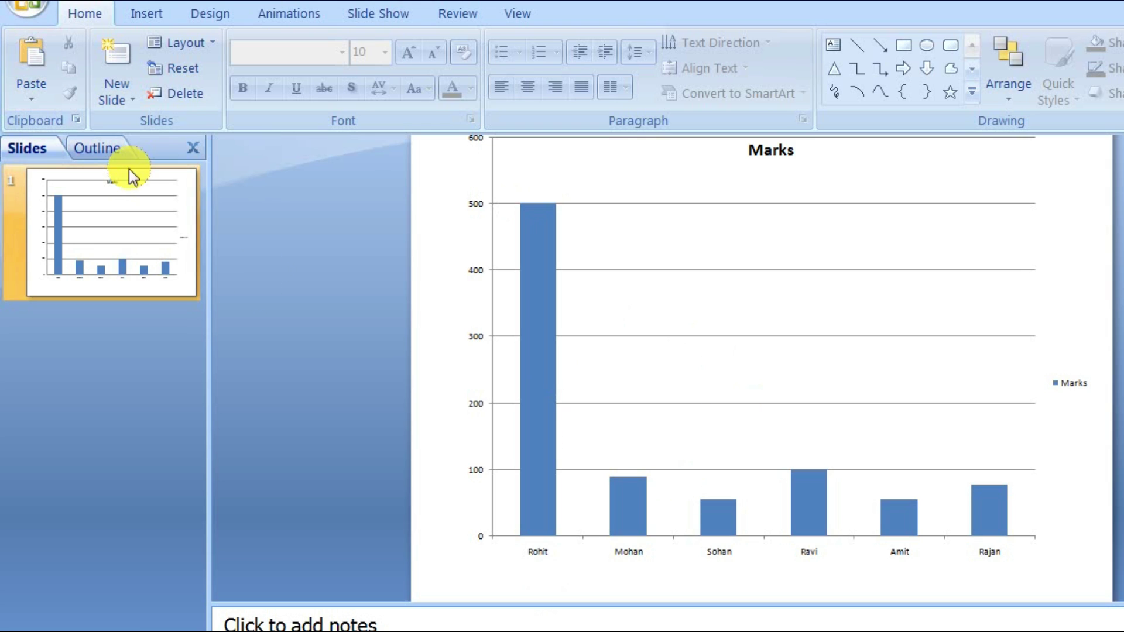
# Dismiss the paste options without pasting, then delete the Marks chart from the slide
pyautogui.click(31, 100)
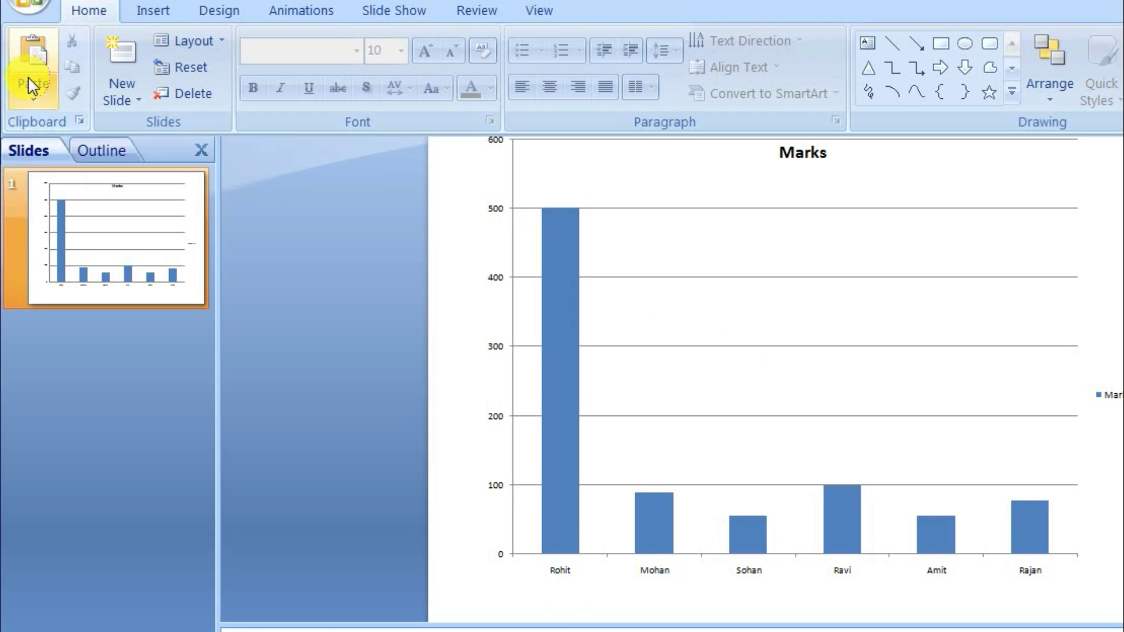
pyautogui.click(1028, 392)
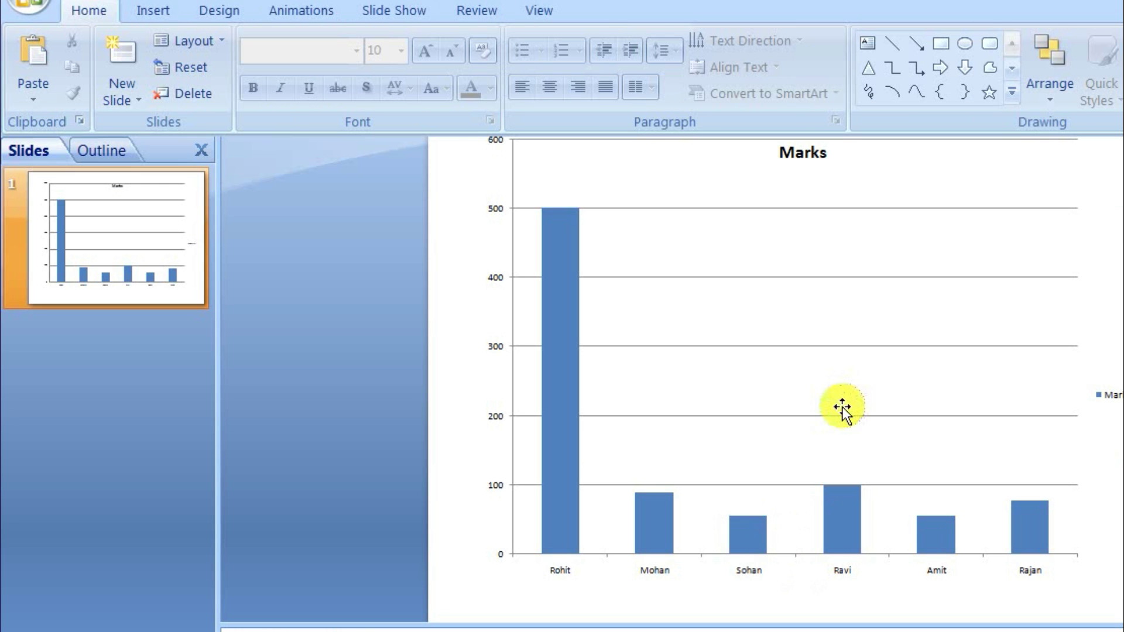
pyautogui.click(849, 385)
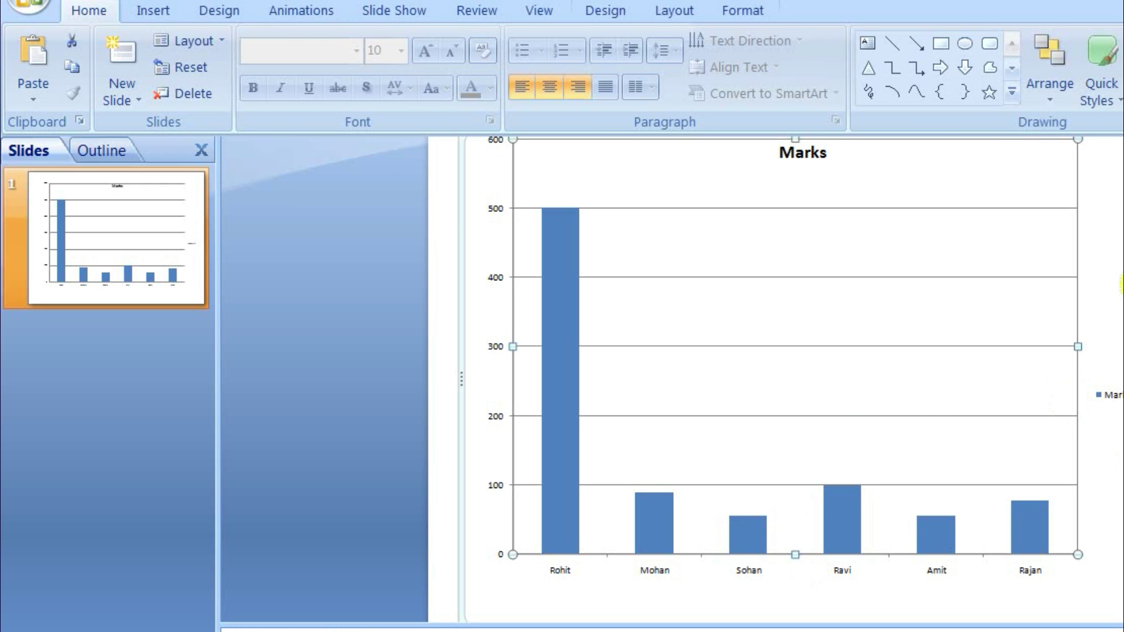
pyautogui.click(1121, 279)
pyautogui.press('Delete')
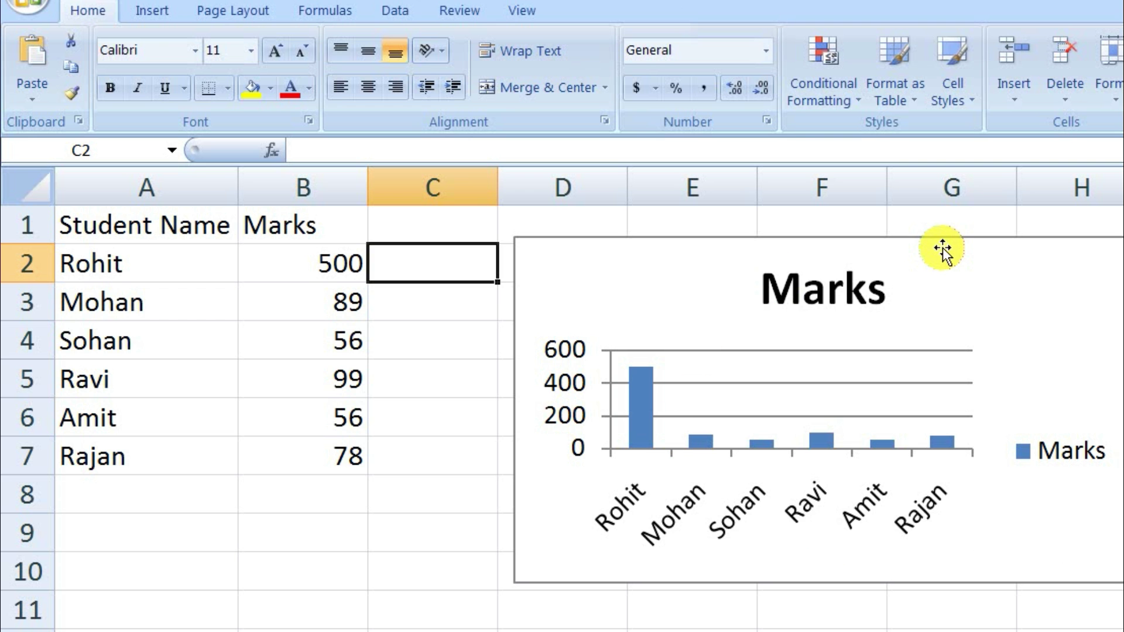
# Copy the Marks chart in Excel and bring up PowerPoint's Paste Special dialog for it
pyautogui.click(942, 250)
pyautogui.click(837, 233)
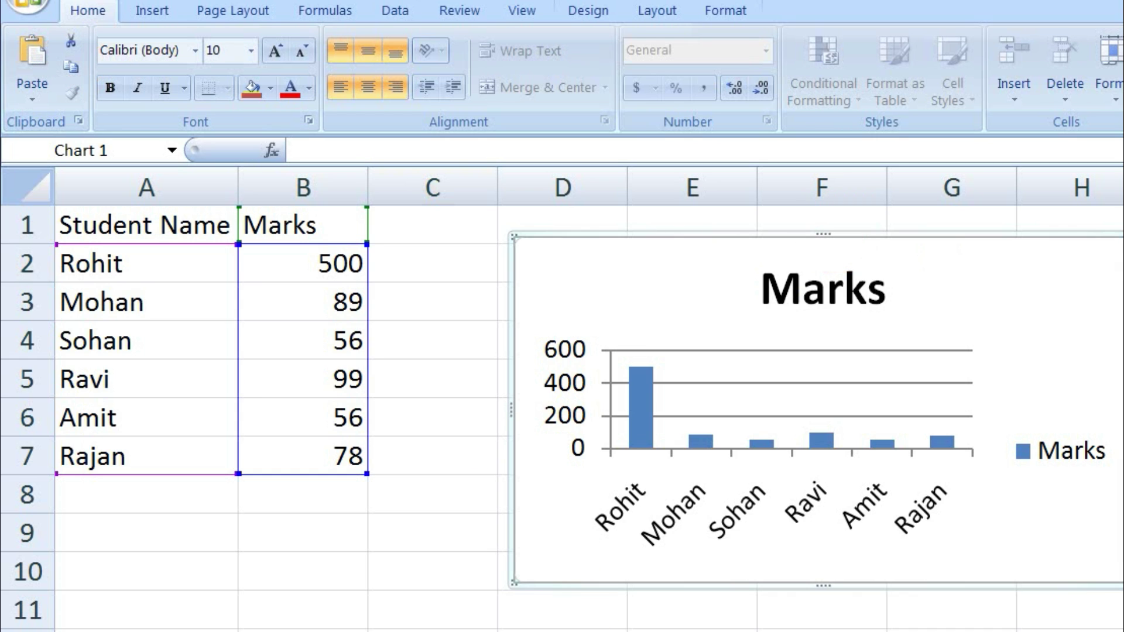
pyautogui.click(583, 550)
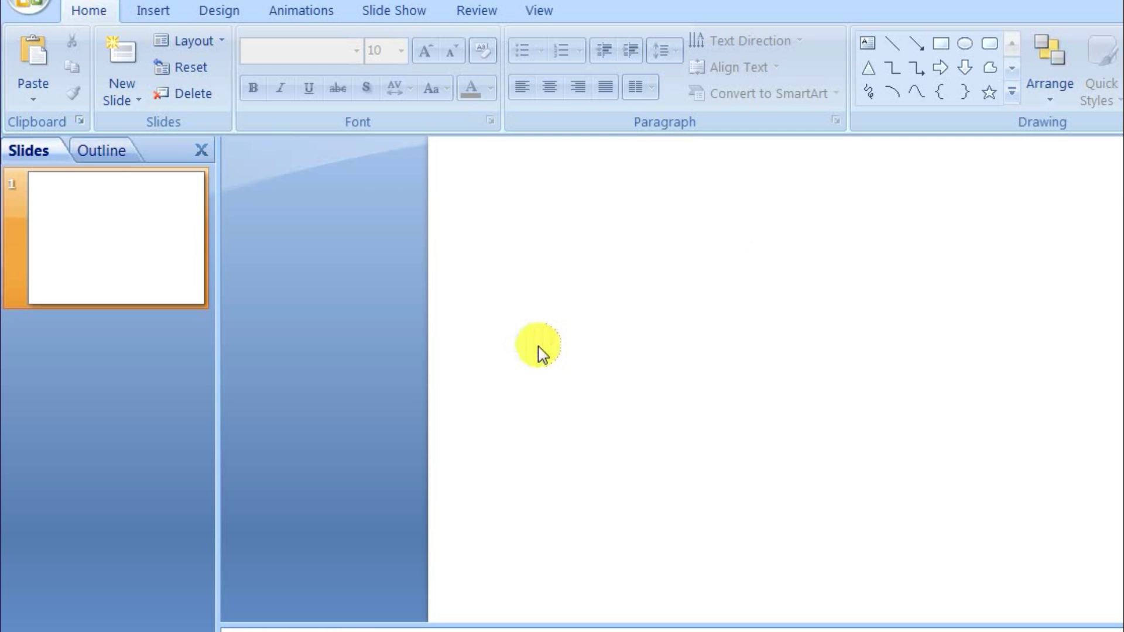
pyautogui.click(33, 98)
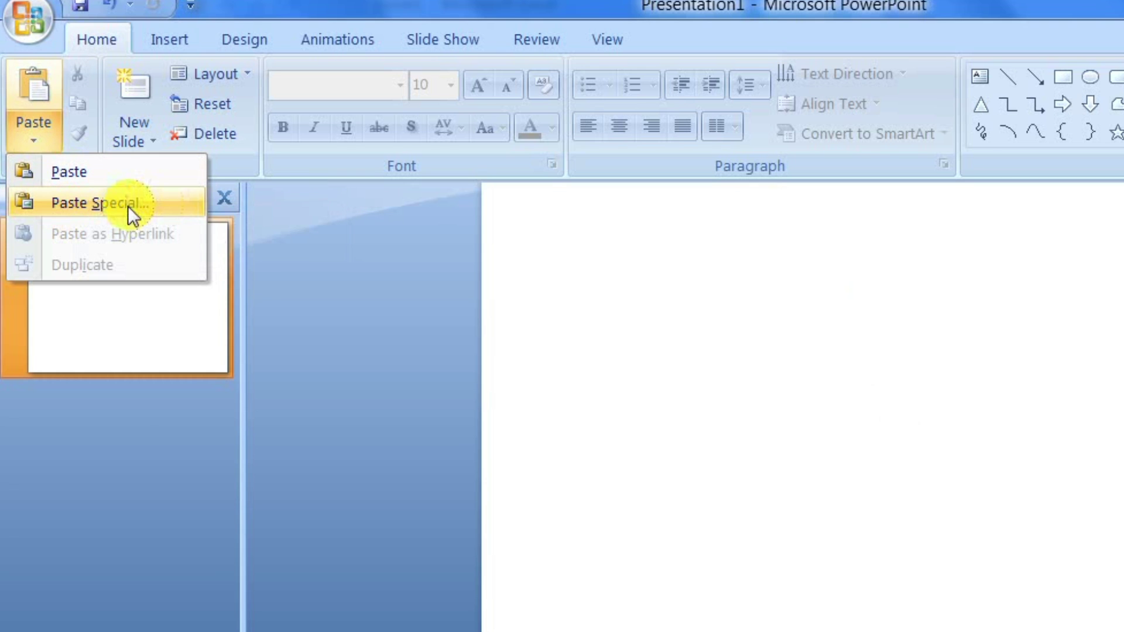
pyautogui.click(128, 202)
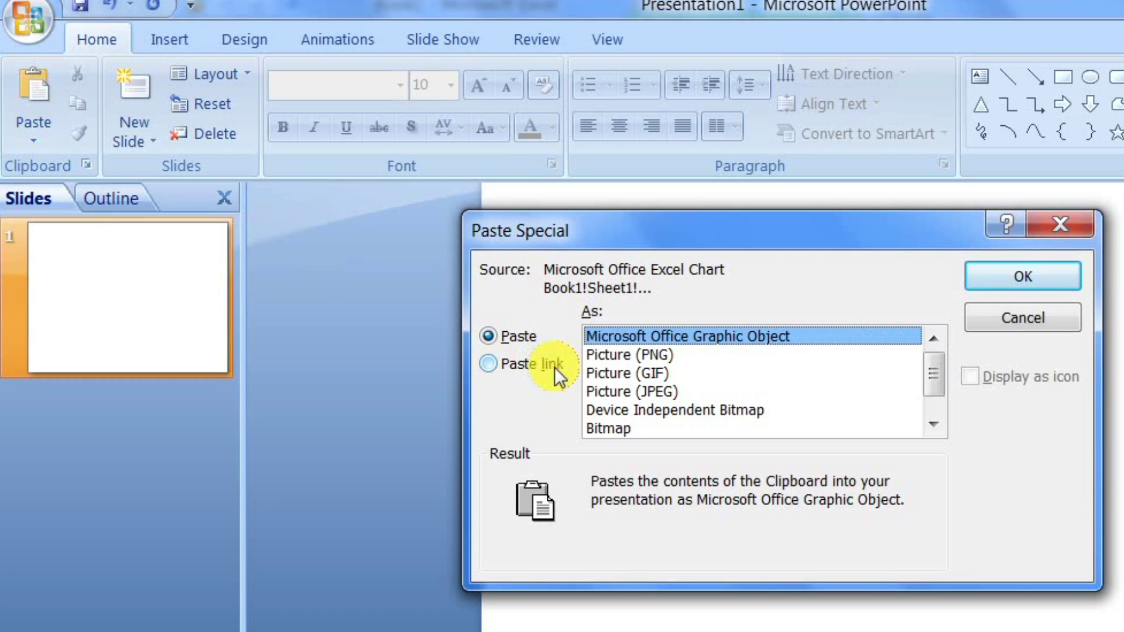
# Paste the Marks chart as an embedded Graphic Object and drag its corners to enlarge it
pyautogui.click(1045, 274)
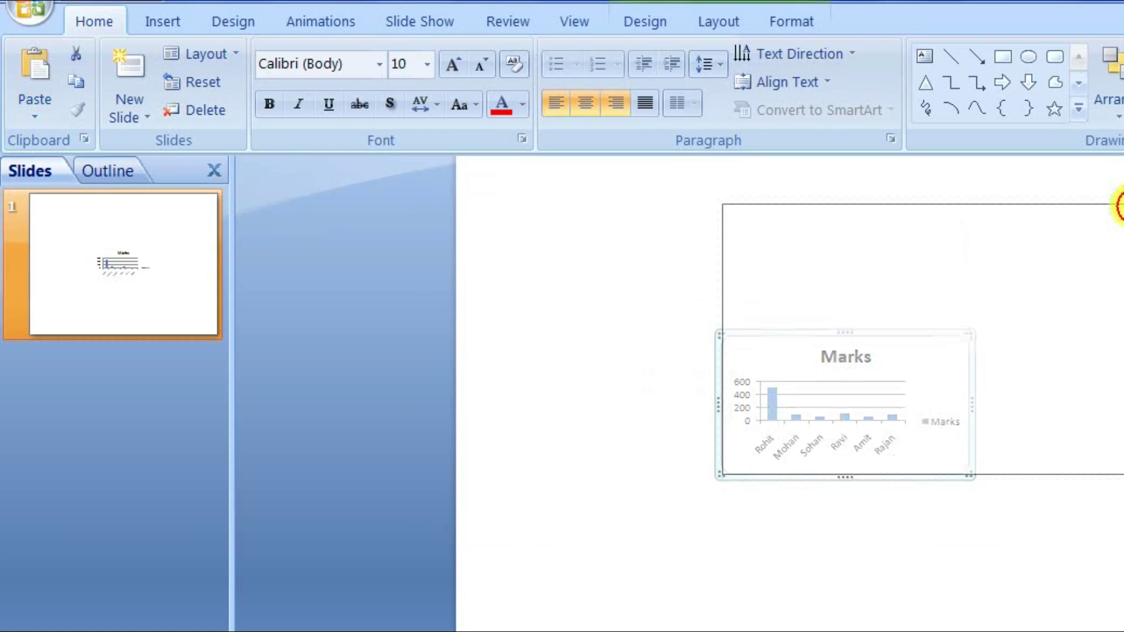
pyautogui.moveTo(1028, 368); pyautogui.dragTo(1121, 229)
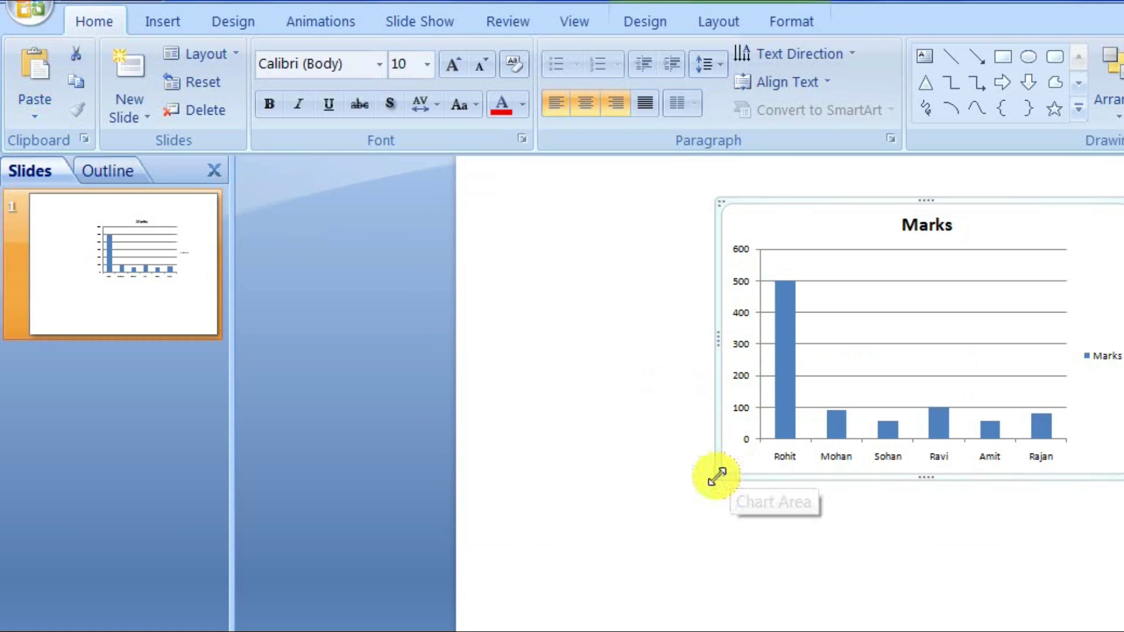
pyautogui.moveTo(716, 477); pyautogui.dragTo(492, 602)
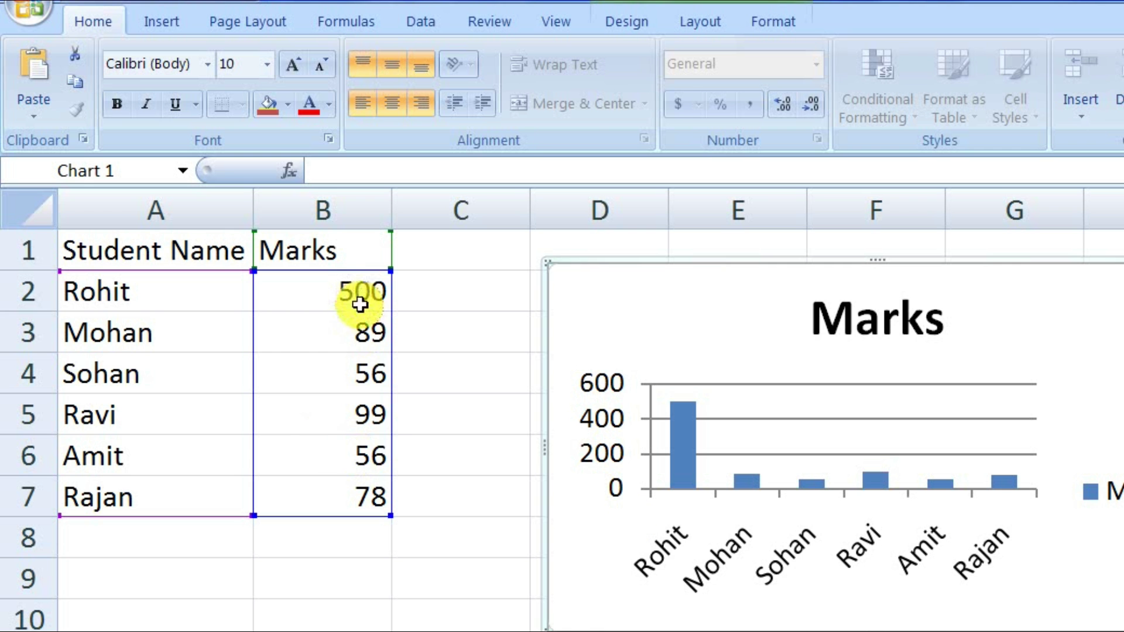
# Enter 0 as Rohit's mark in B2, then return to the PowerPoint slide
pyautogui.click(359, 295)
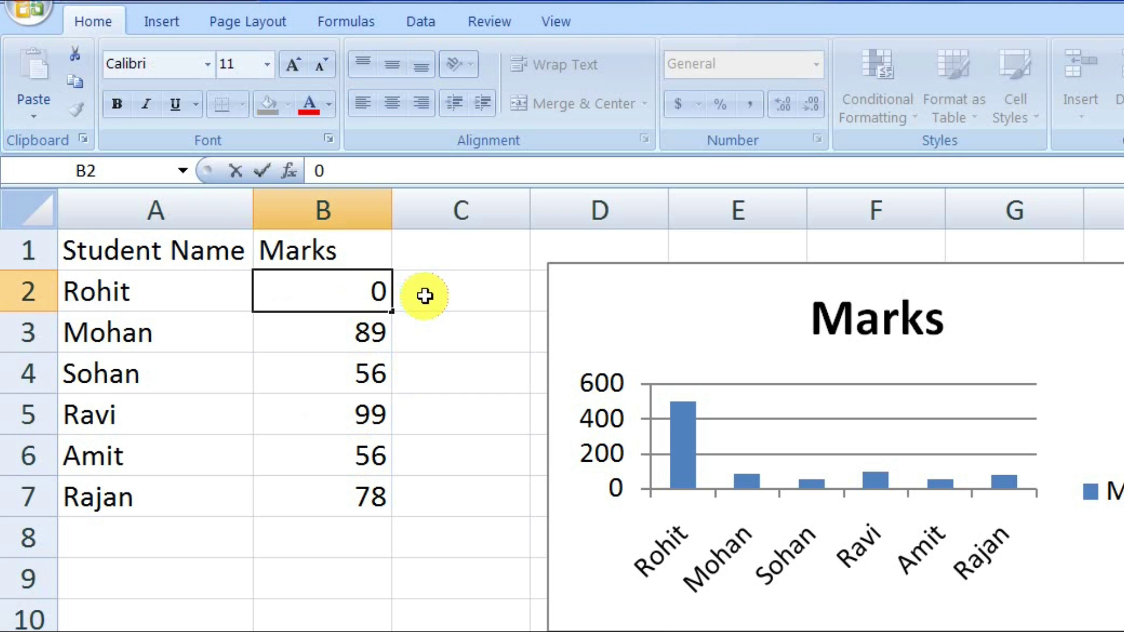
pyautogui.write('0')
pyautogui.click(330, 602)
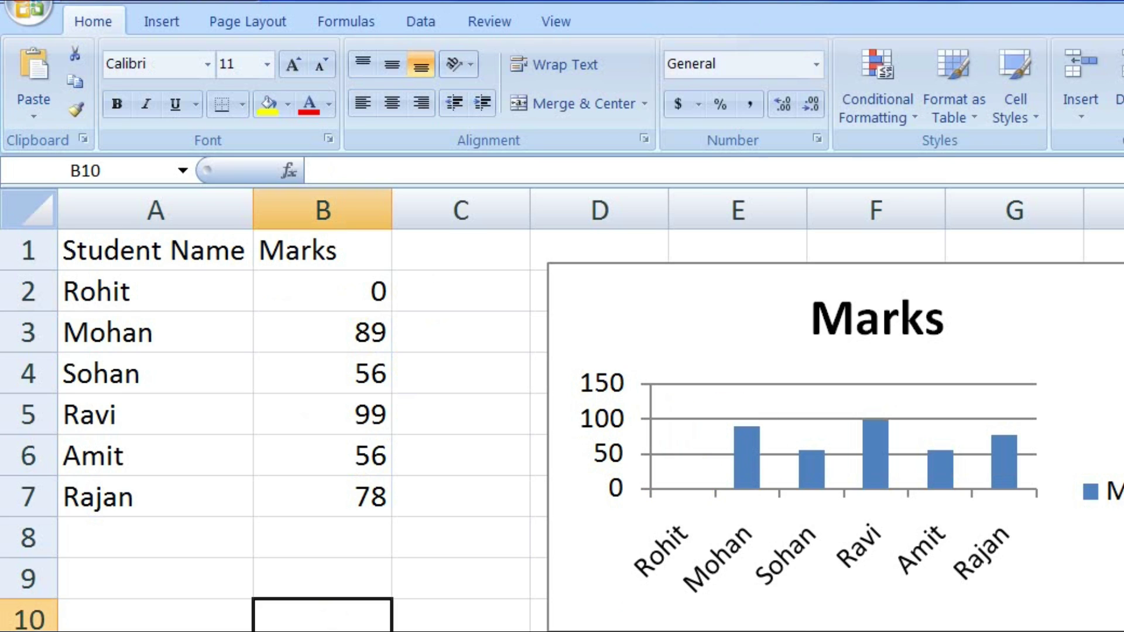
pyautogui.click(638, 553)
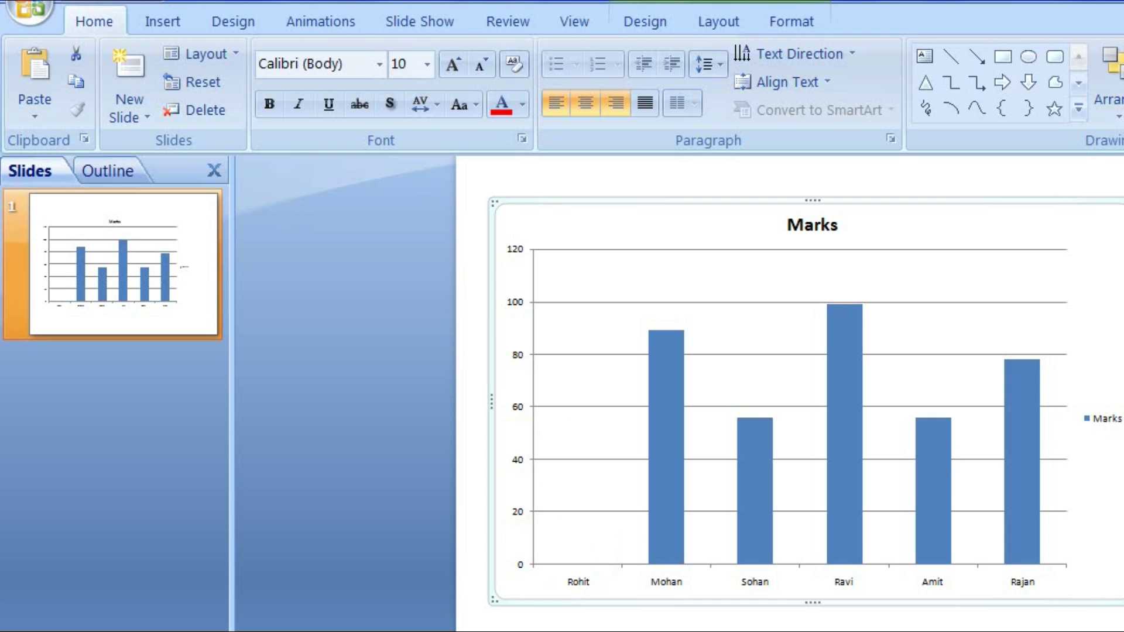
# Delete the old embedded chart and paste the Marks chart as a linked Excel Chart Object
pyautogui.click(571, 234)
pyautogui.press('Delete')
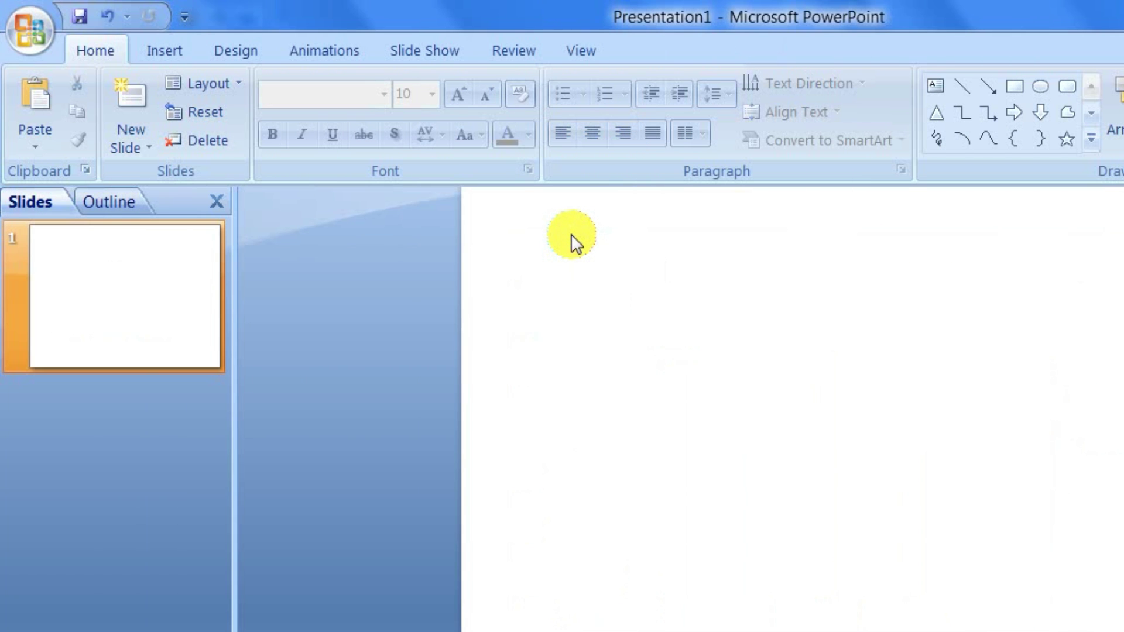
pyautogui.click(34, 147)
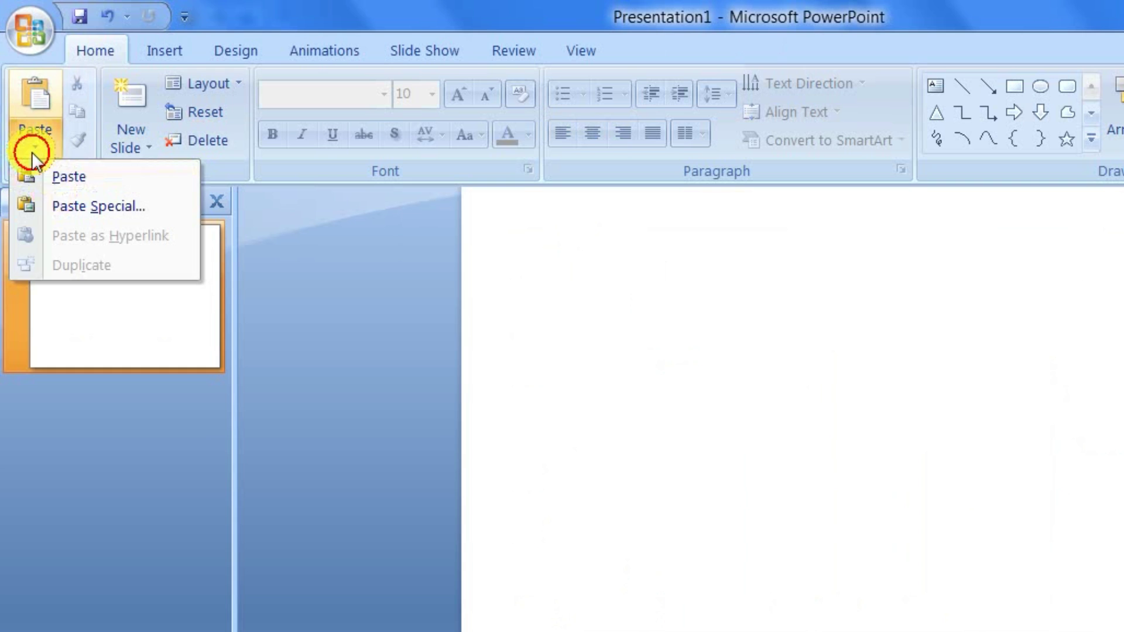
pyautogui.click(83, 209)
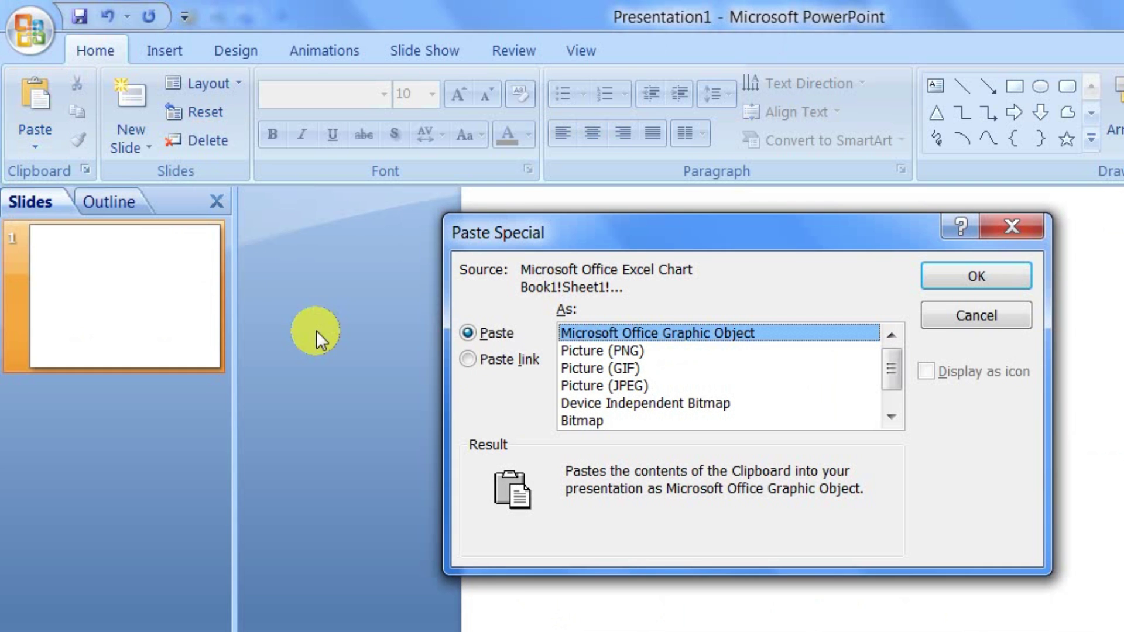
pyautogui.click(500, 357)
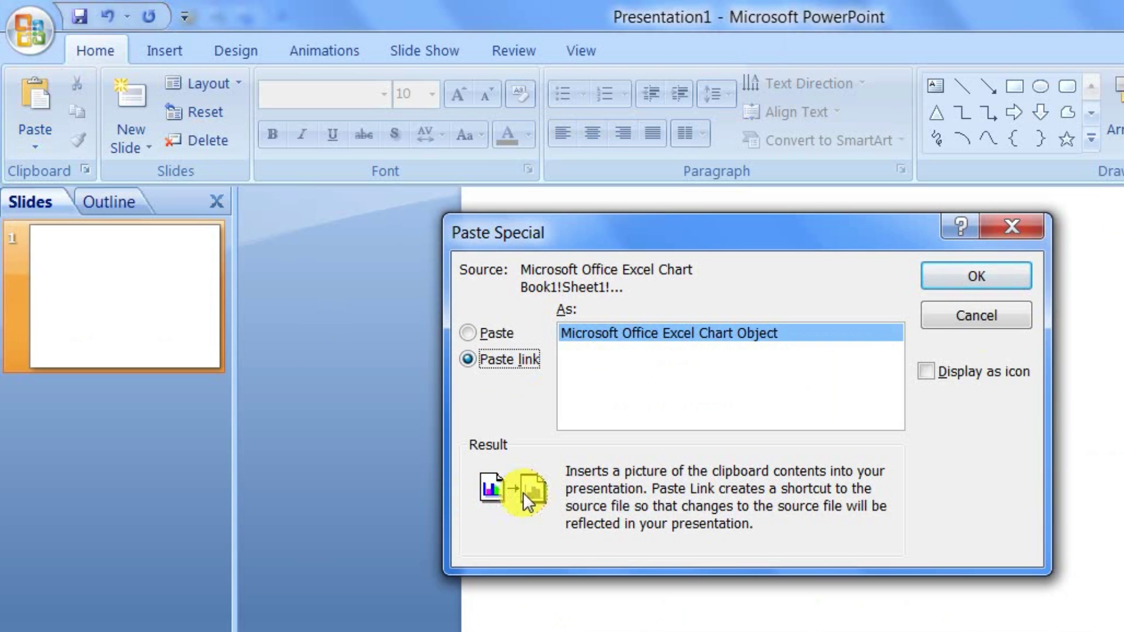
pyautogui.click(992, 281)
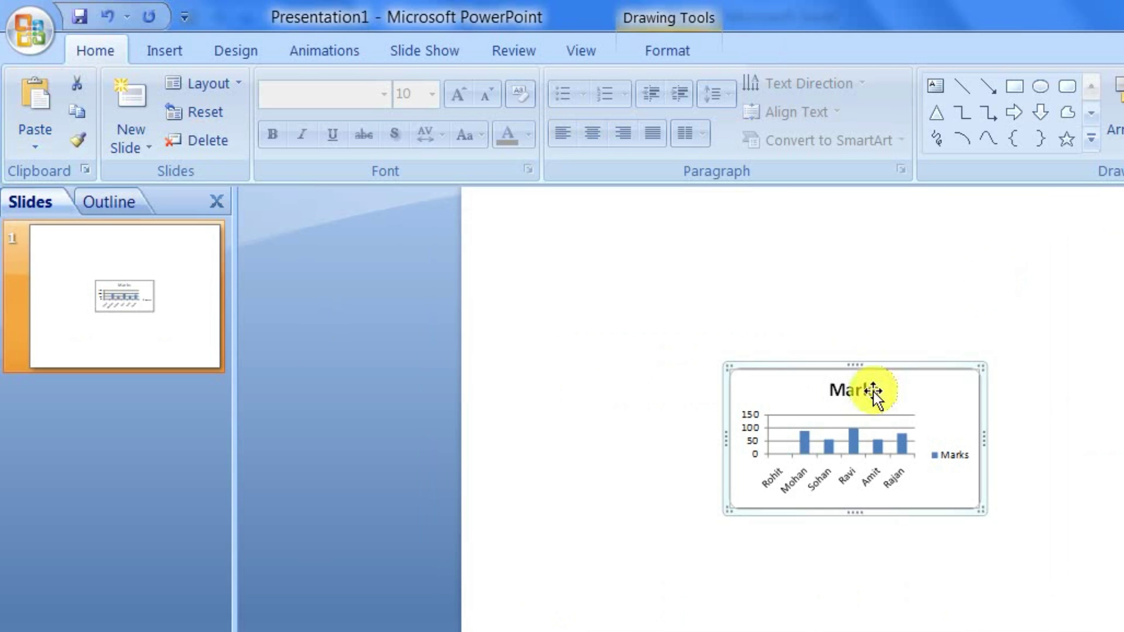
# Drag the linked chart's corners outward so it fills most of the slide, then deselect it
pyautogui.moveTo(730, 366); pyautogui.dragTo(502, 216)
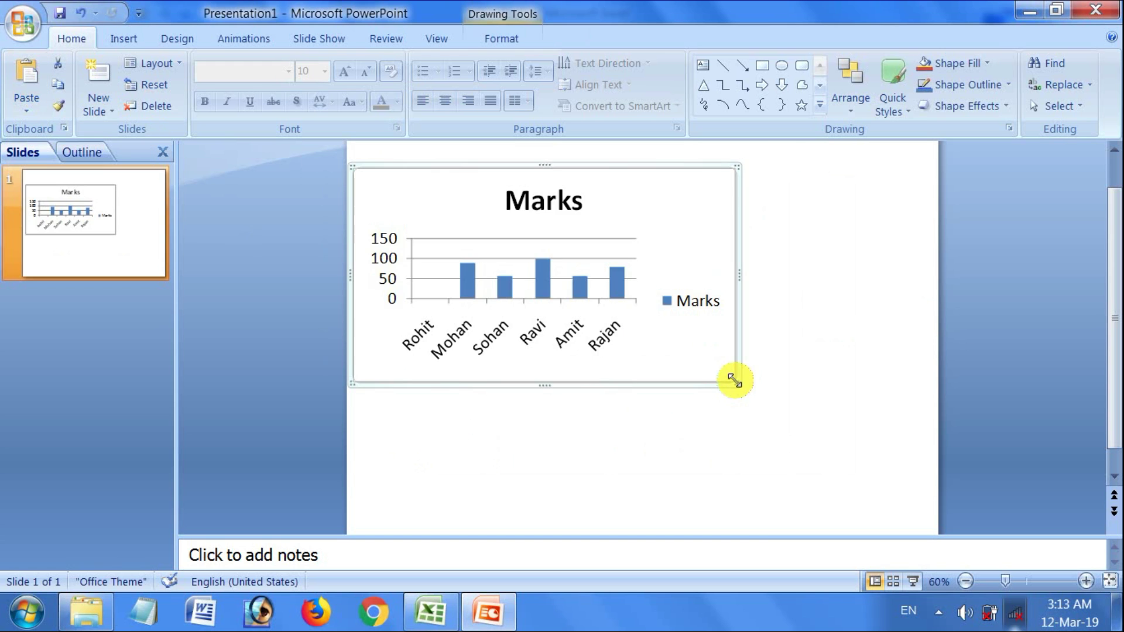
pyautogui.moveTo(735, 381); pyautogui.dragTo(901, 476)
pyautogui.moveTo(672, 183); pyautogui.dragTo(692, 183)
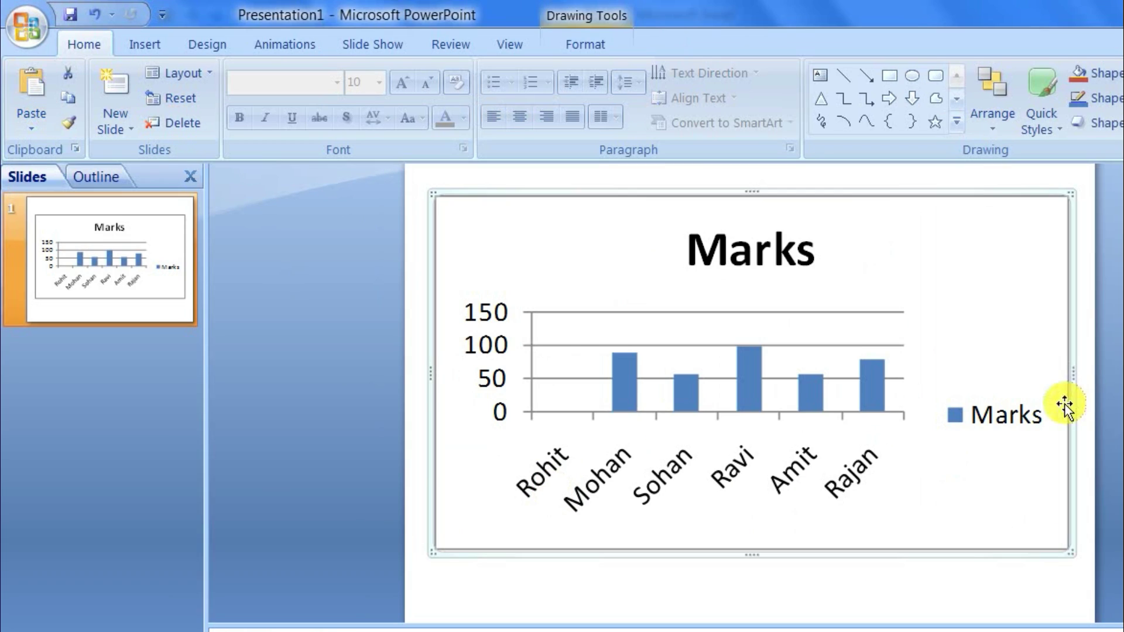
pyautogui.click(1118, 345)
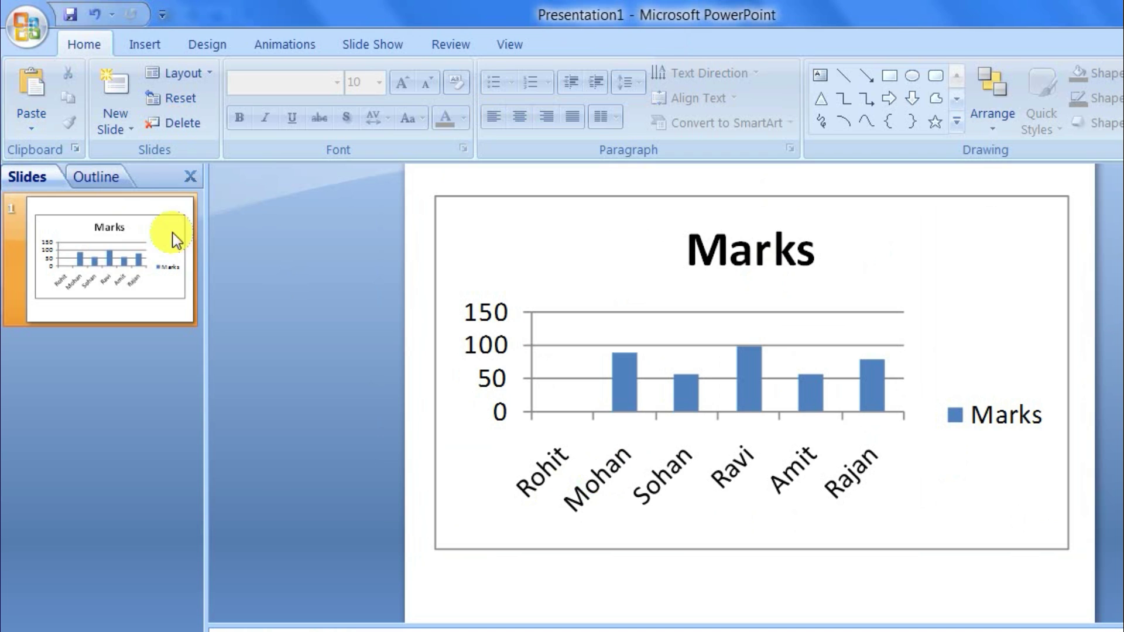
pyautogui.click(33, 124)
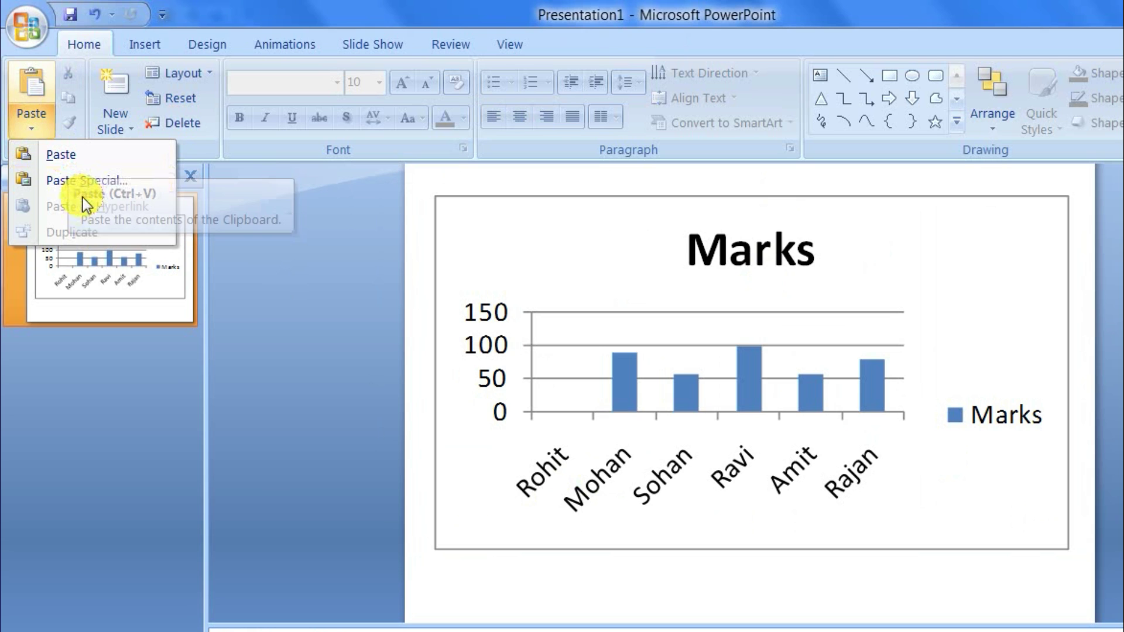
pyautogui.click(80, 182)
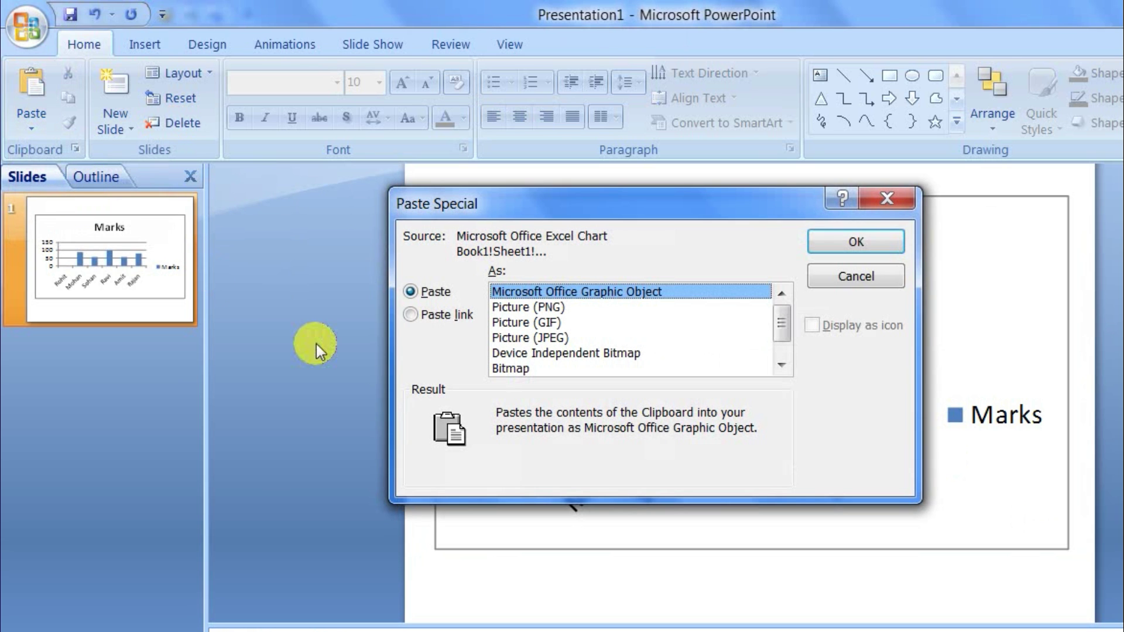
pyautogui.click(410, 315)
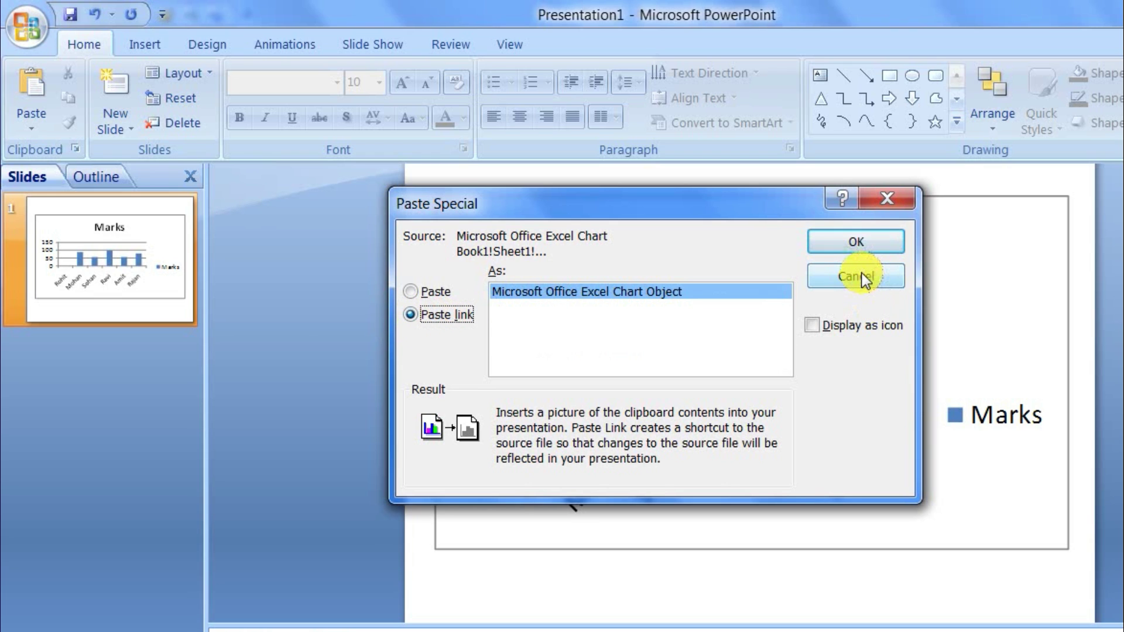
pyautogui.click(863, 251)
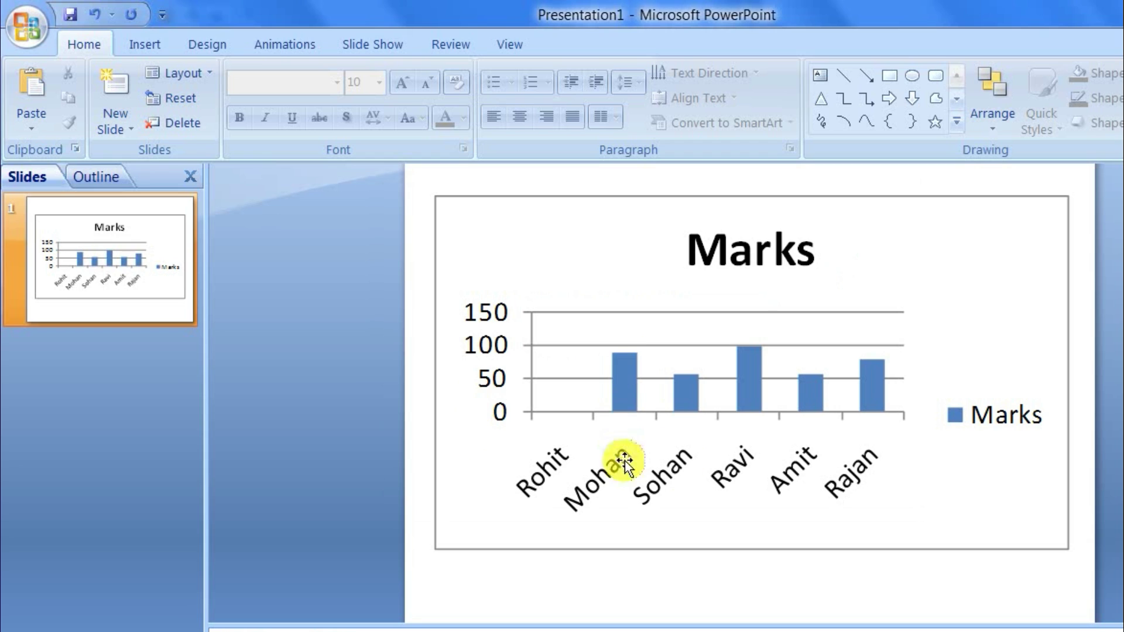
pyautogui.click(600, 396)
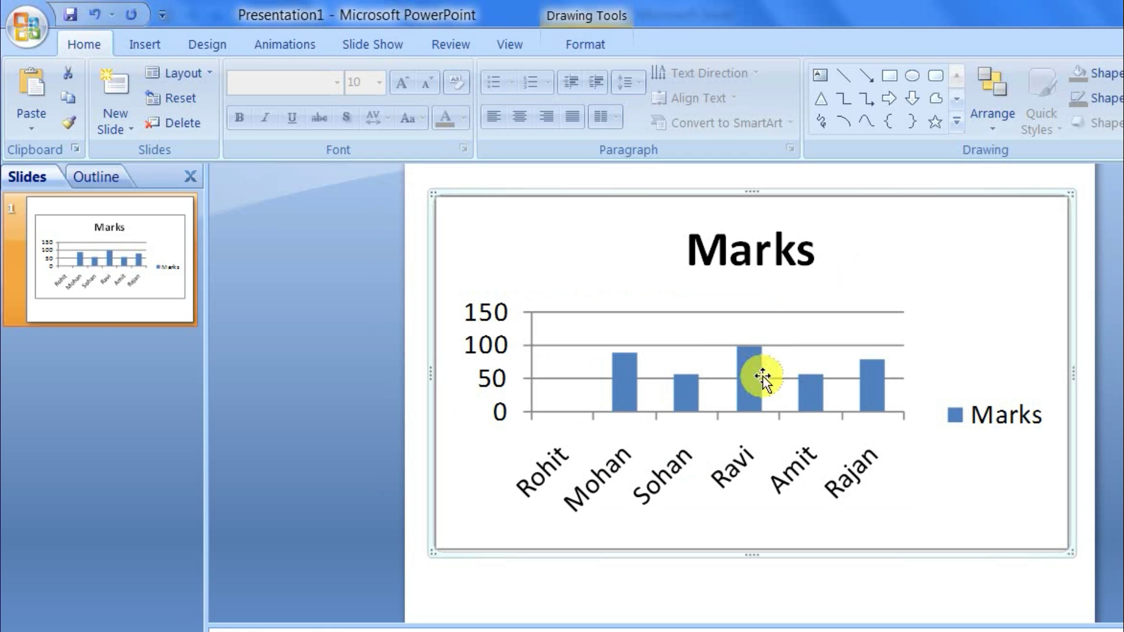
# Compare the slide's linked chart with Excel's Marks chart, showing Rohit at 0, ending in Excel
pyautogui.click(1090, 266)
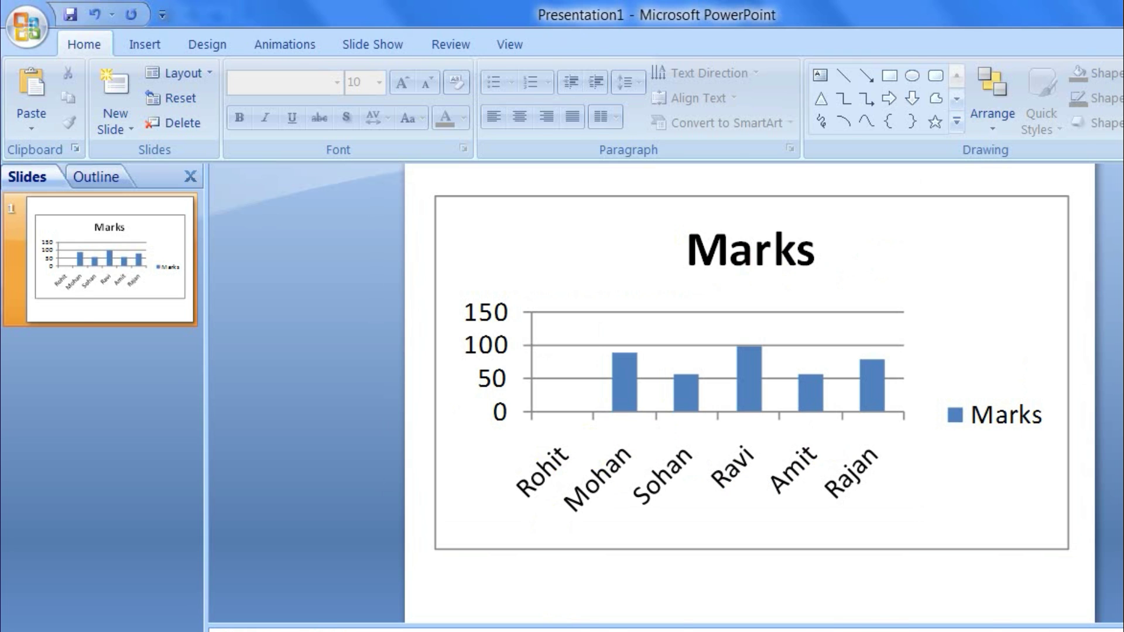
pyautogui.click(558, 629)
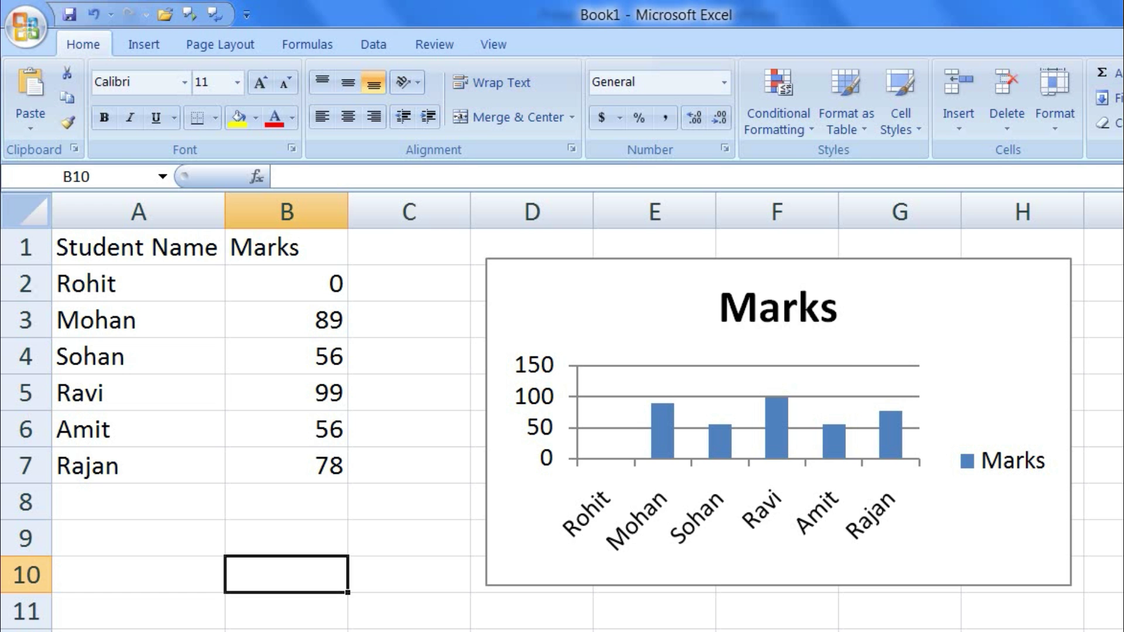
pyautogui.click(919, 322)
pyautogui.click(724, 629)
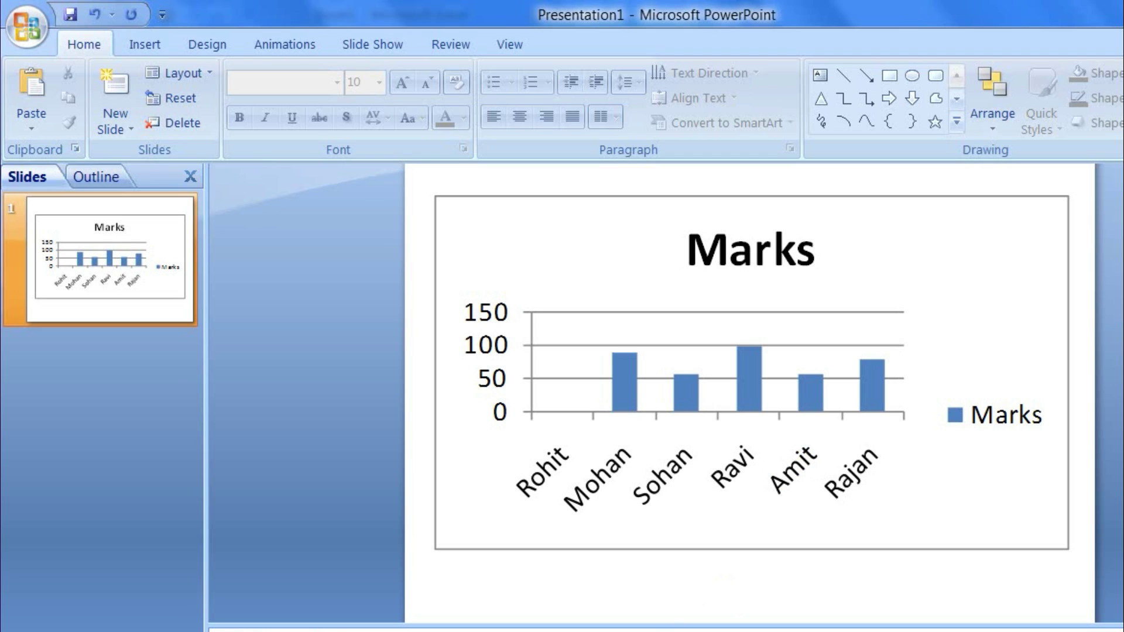
pyautogui.click(430, 612)
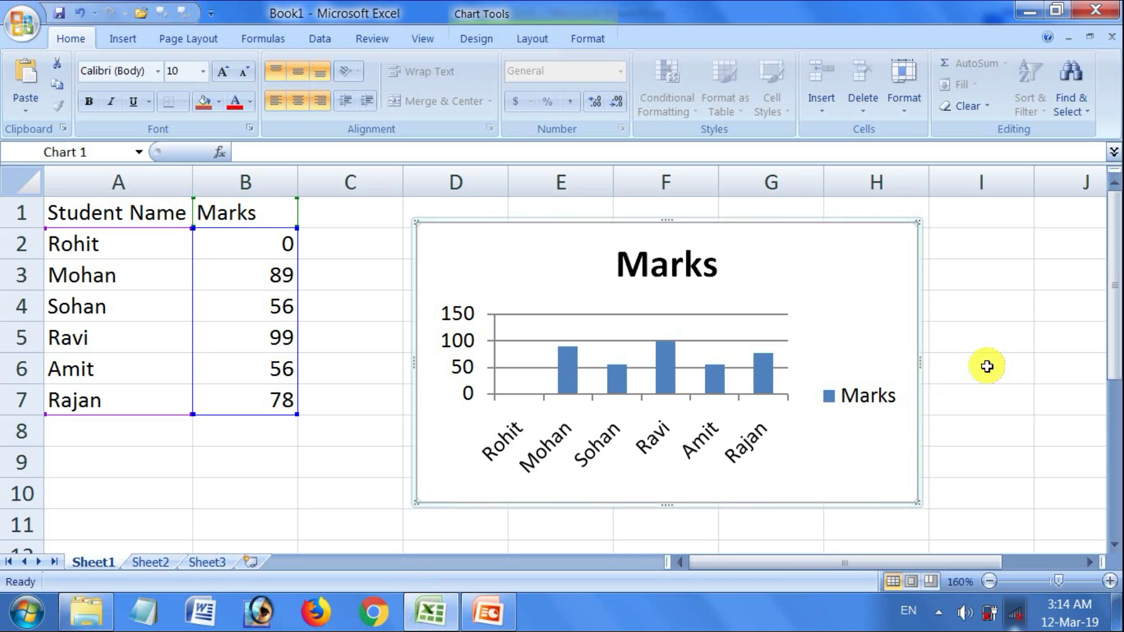